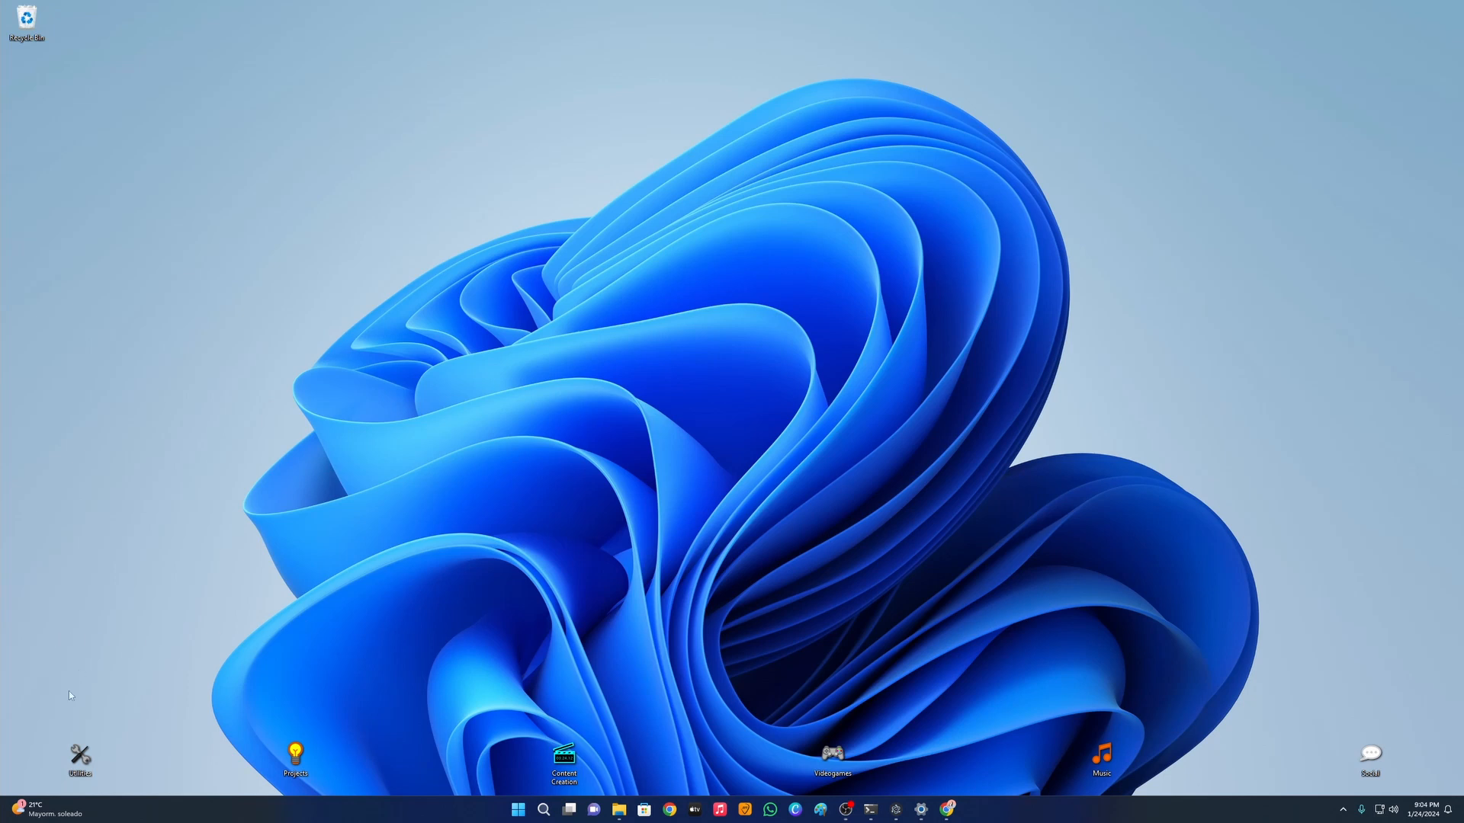
left_click_drag(34, 752, 1372, 693)
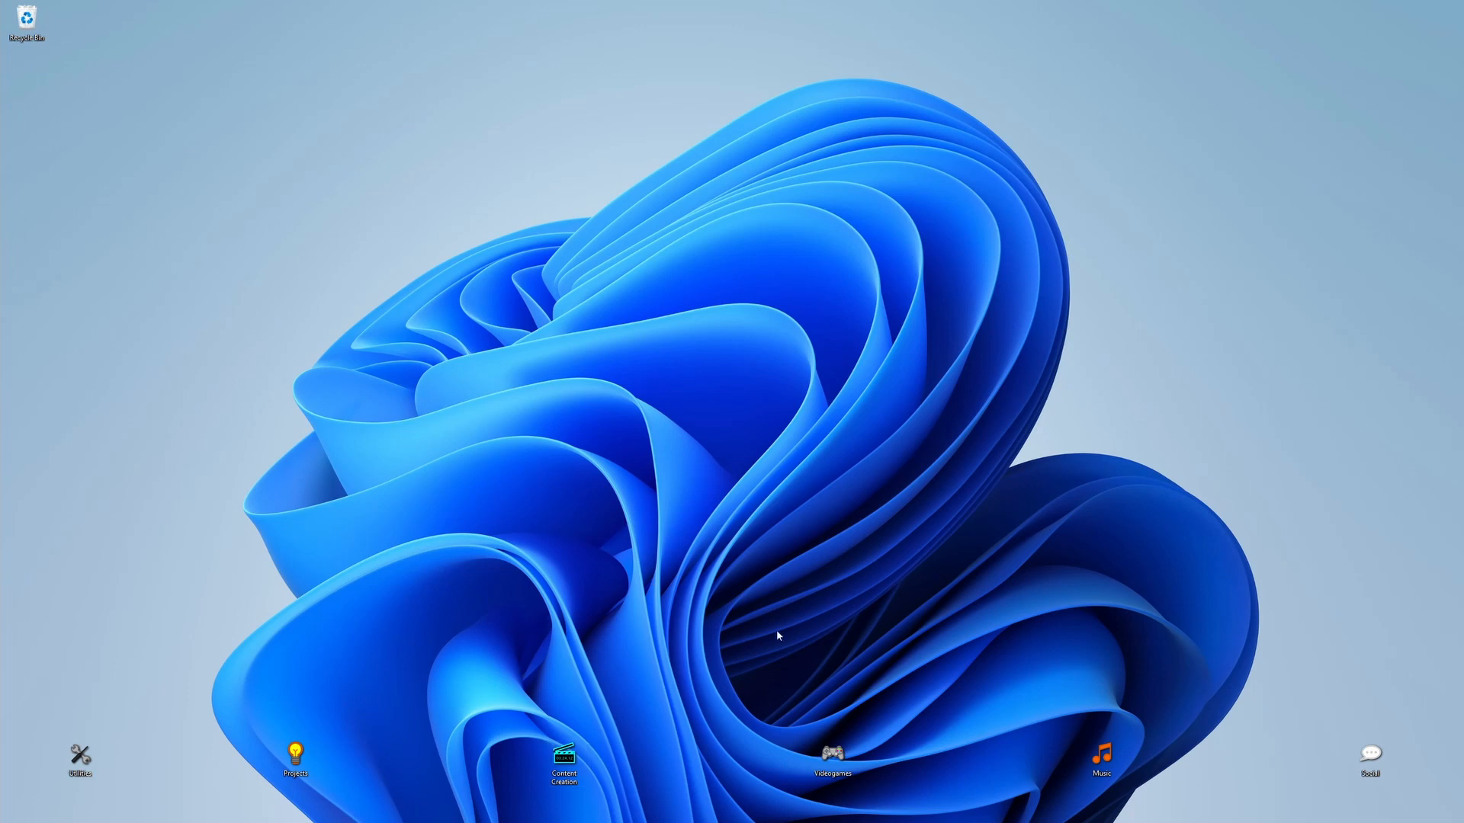
Step: Switch to Chrome, search Google for "icons for windows" and open the Windows icons page on icons8.com
mouse_move(885, 820)
left_click(946, 810)
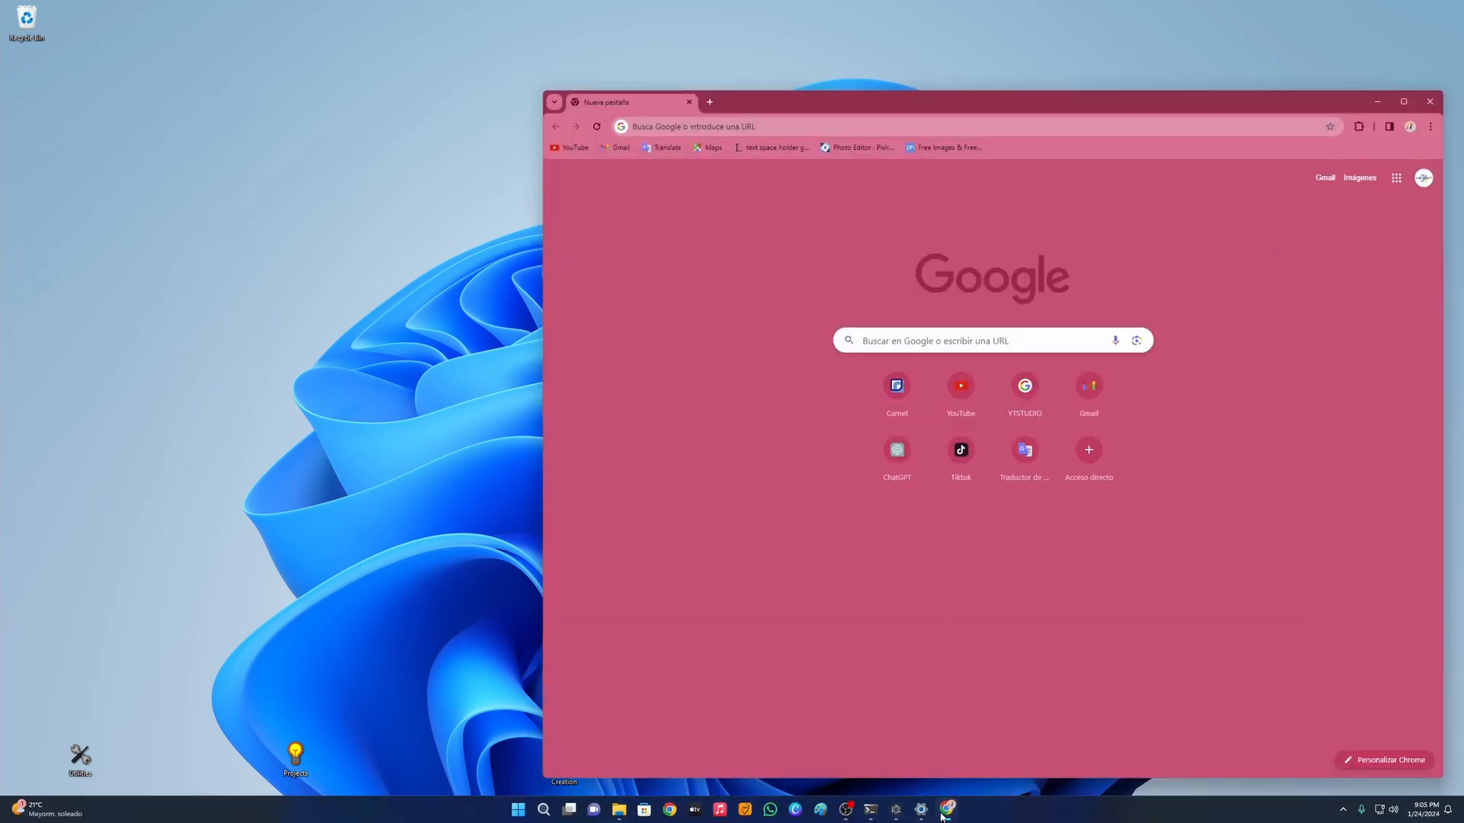
left_click(908, 339)
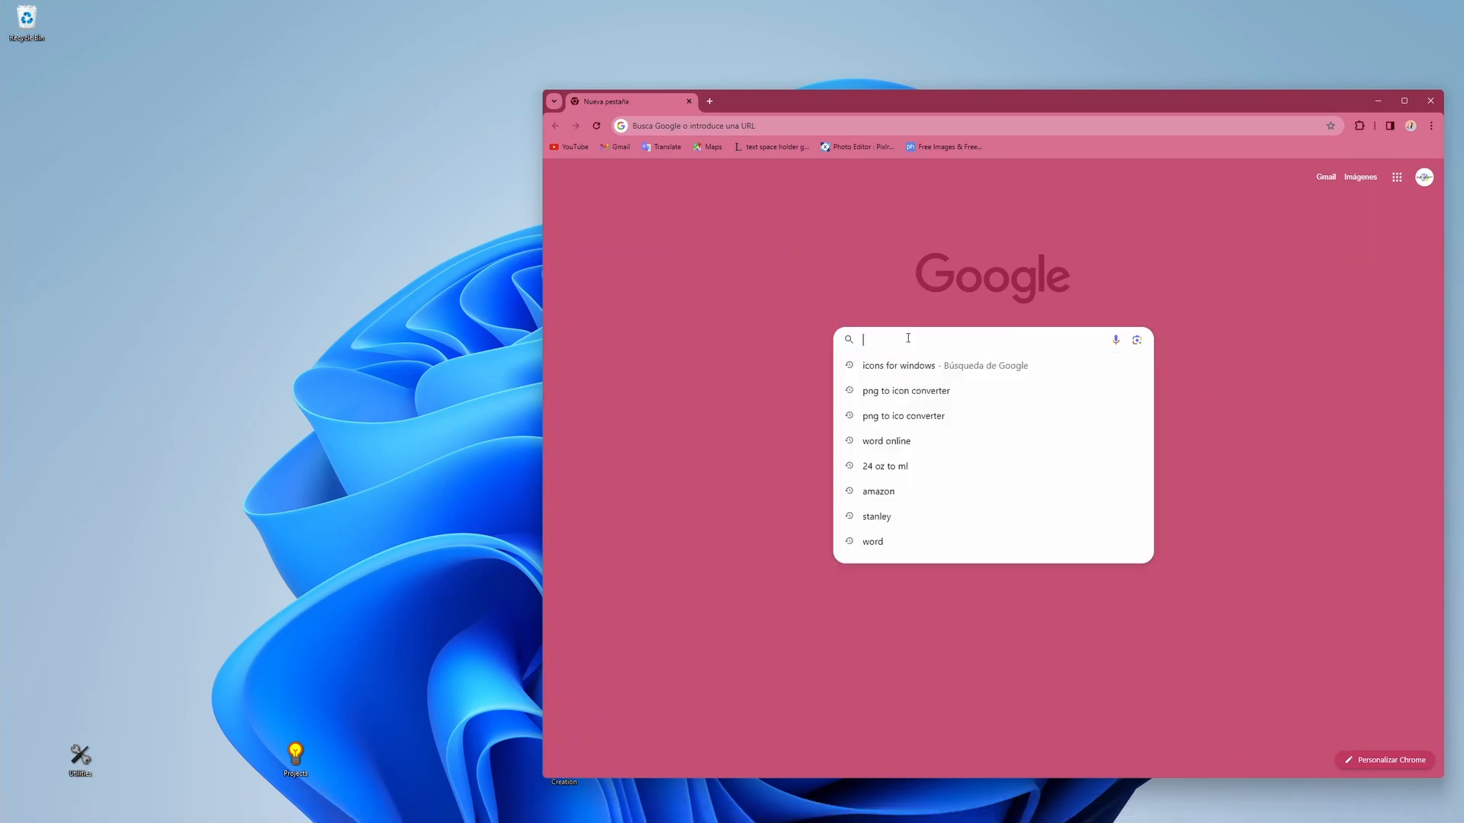
left_click(883, 367)
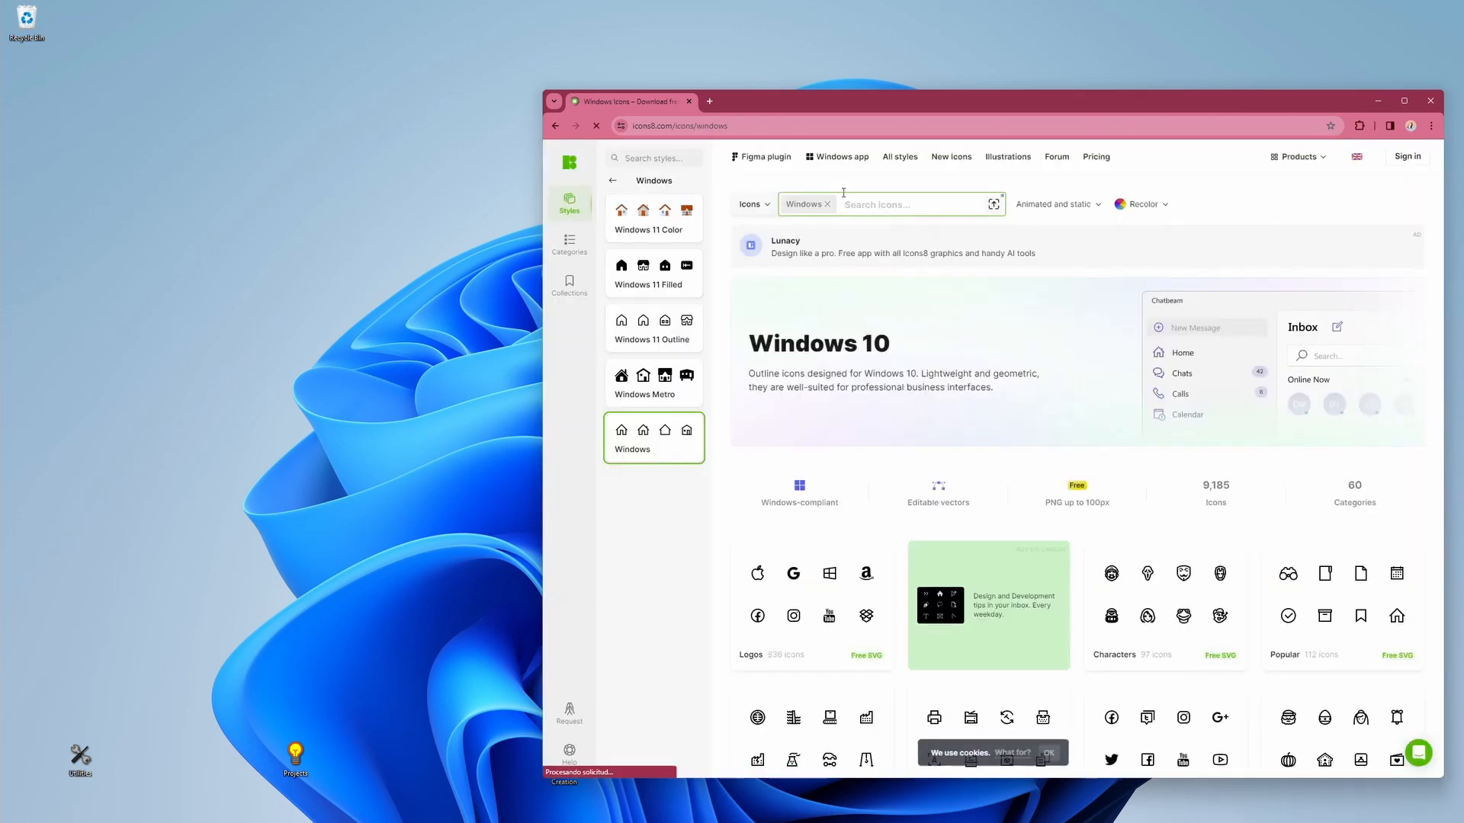
left_click_drag(838, 101, 640, 115)
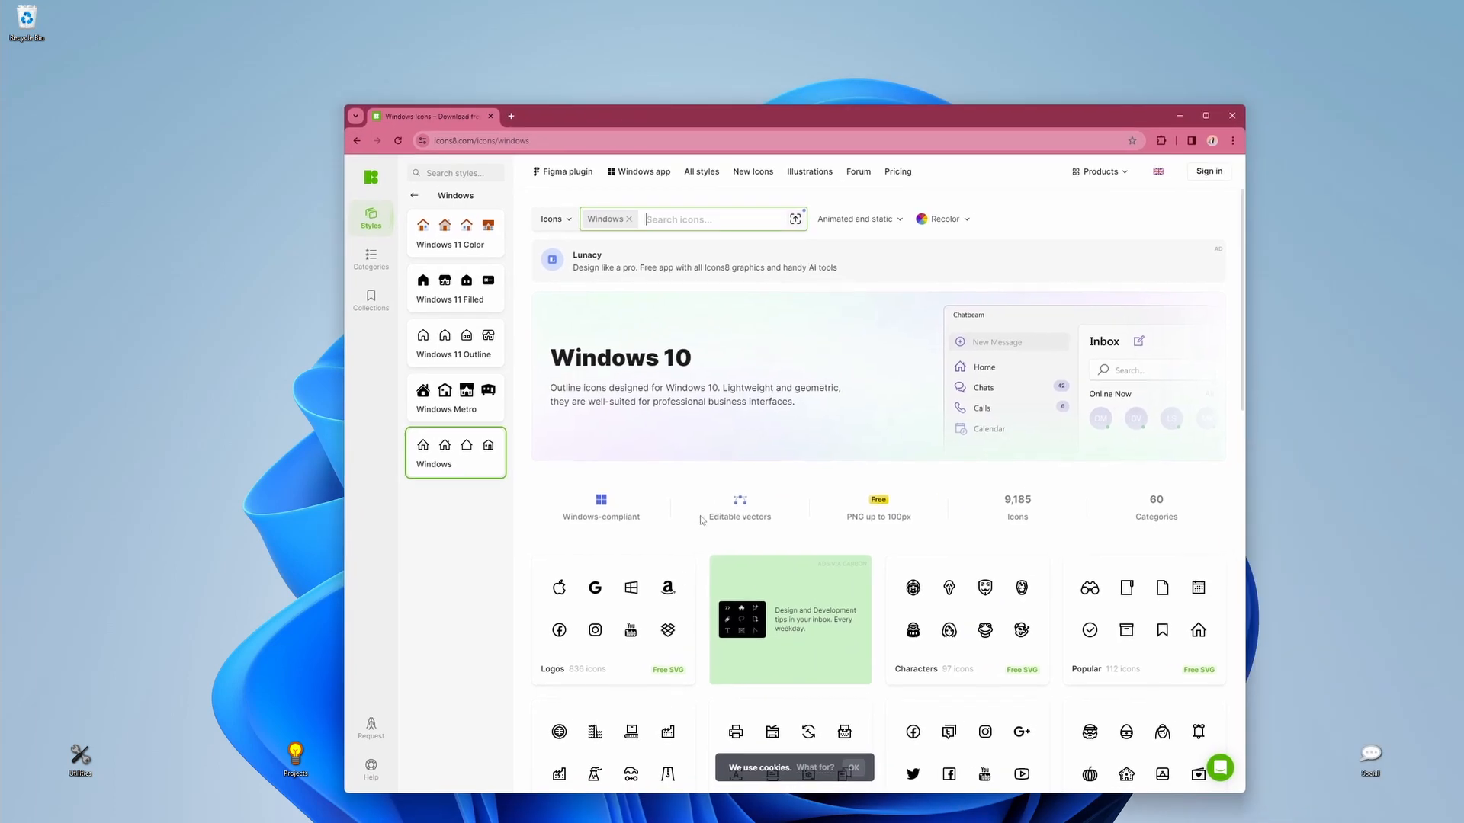
Step: Select the Windows icon with the yellow circle background from the Icons8 results and open its Bubbles style collection
scroll(701, 520, "down", 3)
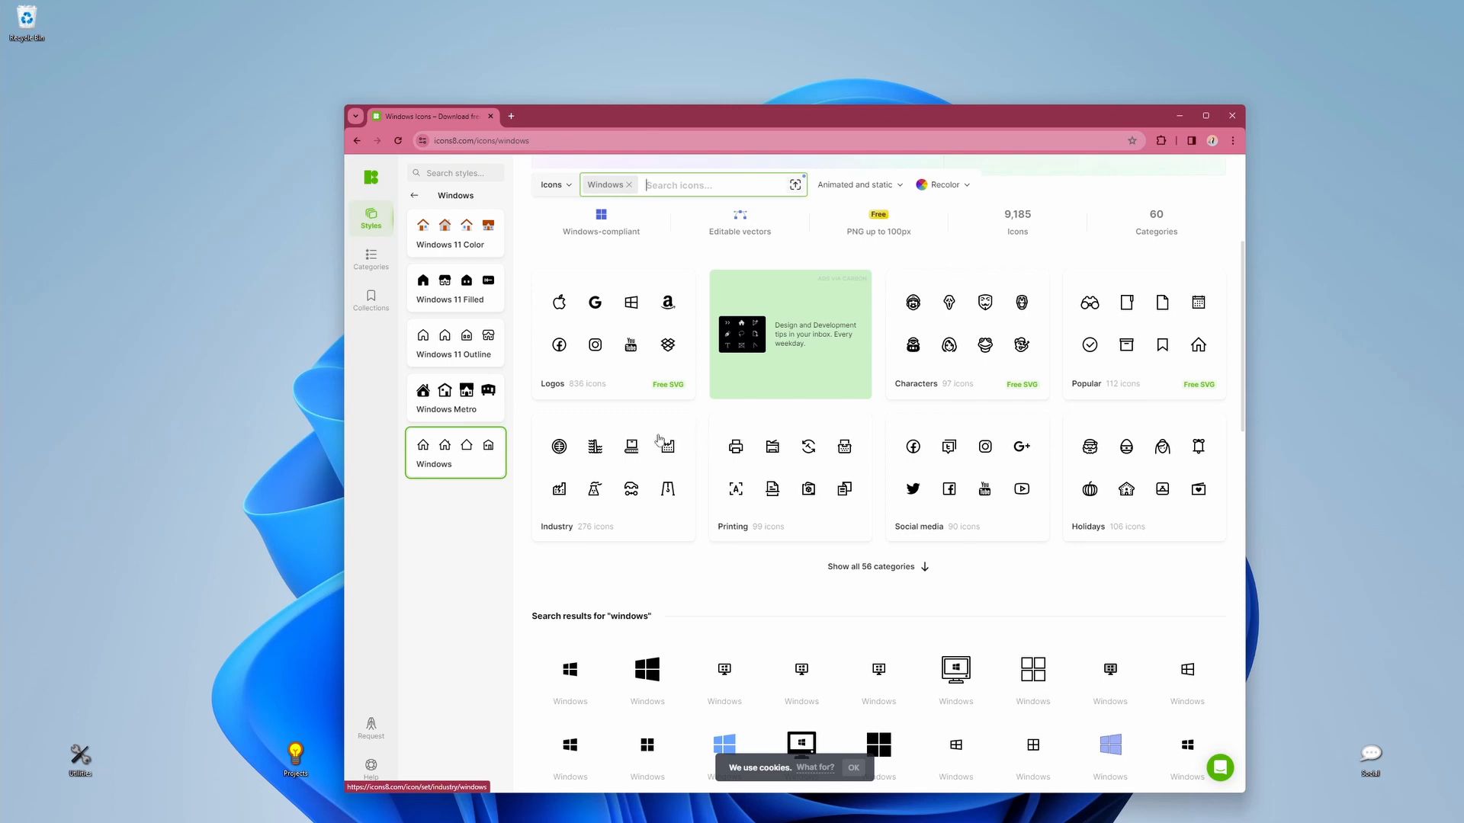
scroll(739, 473, "down", 2)
scroll(744, 486, "down", 5)
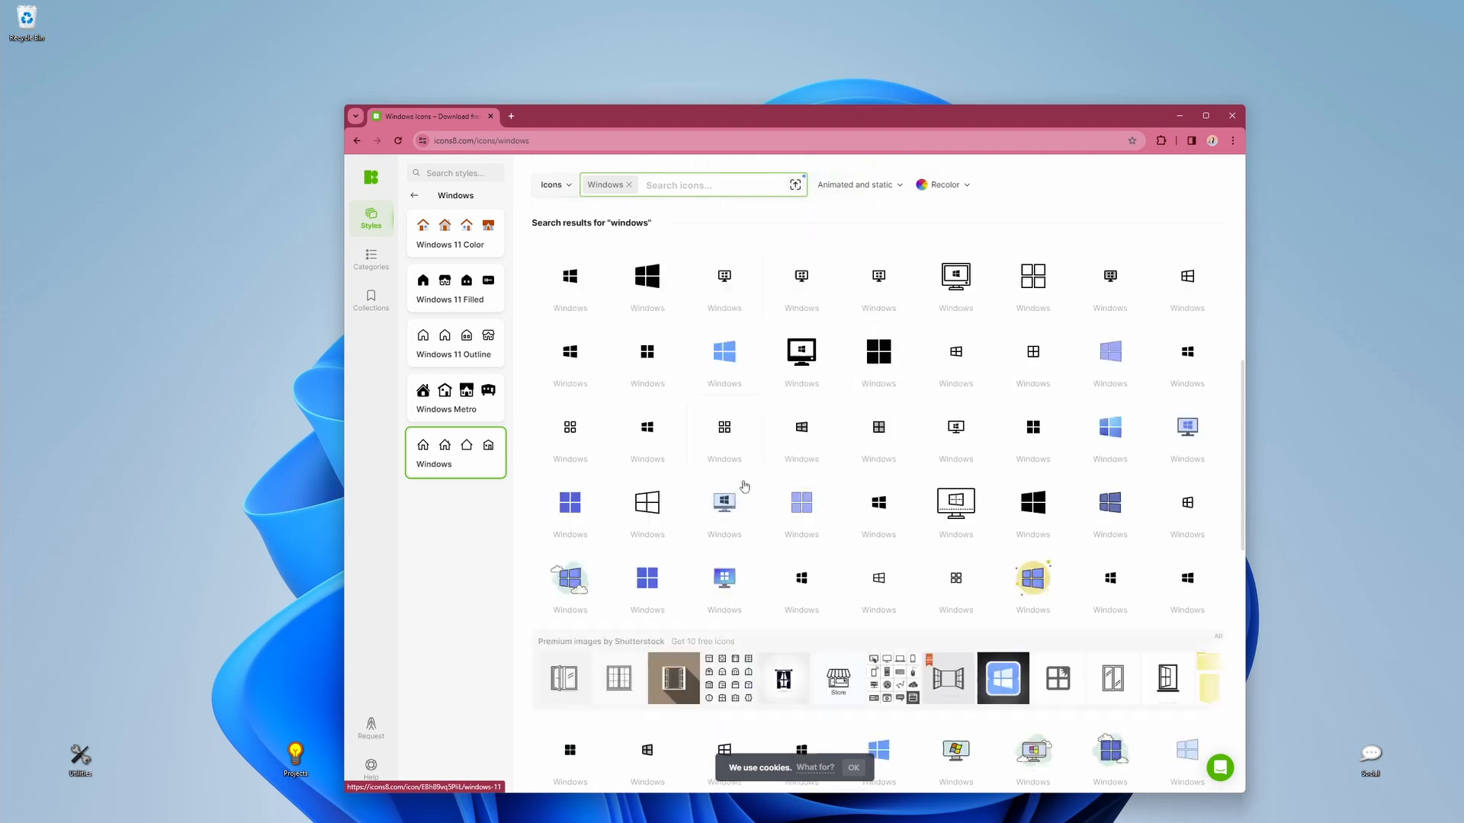
scroll(745, 494, "down", 2)
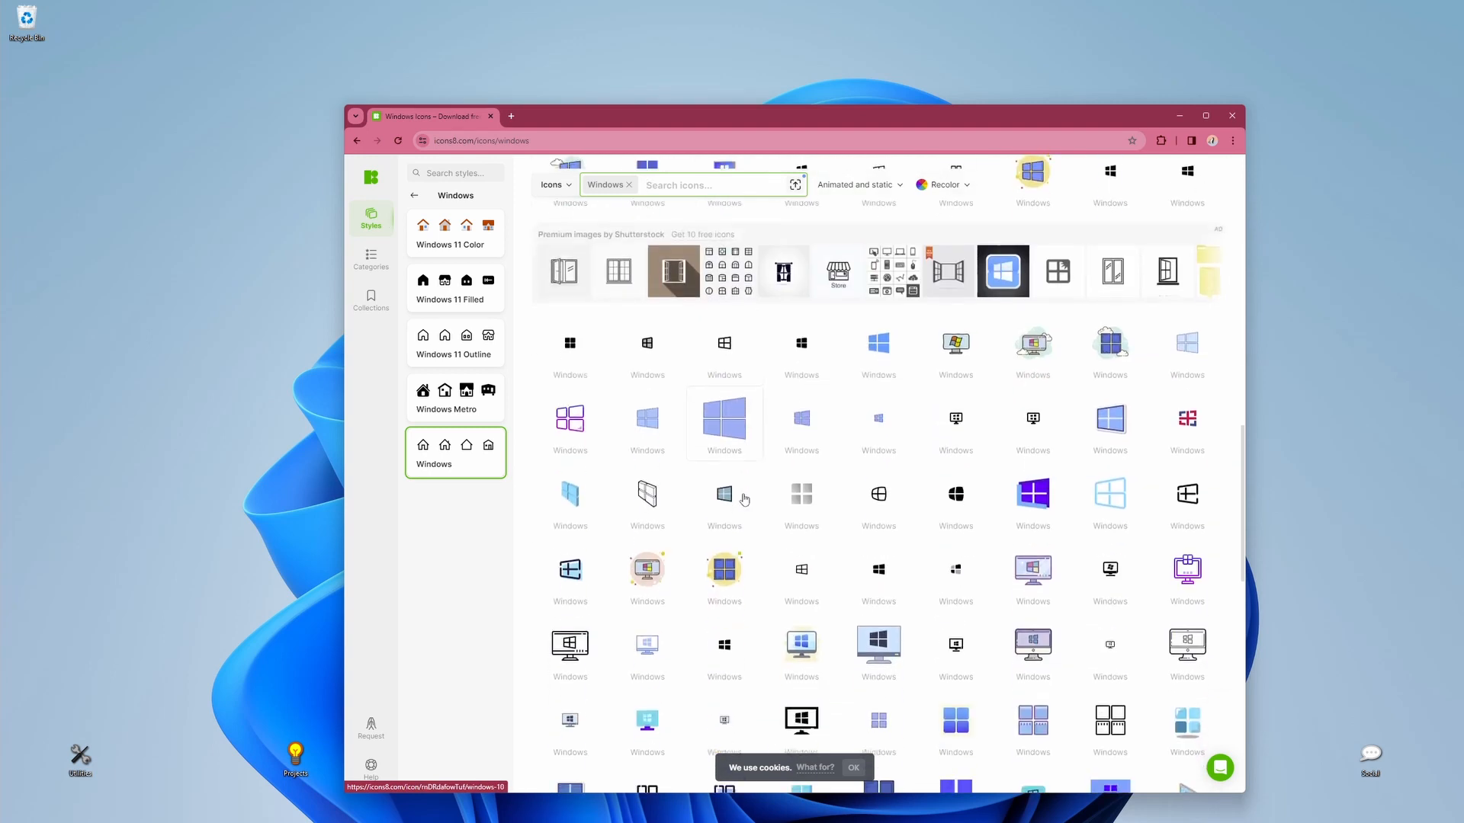
left_click(715, 574)
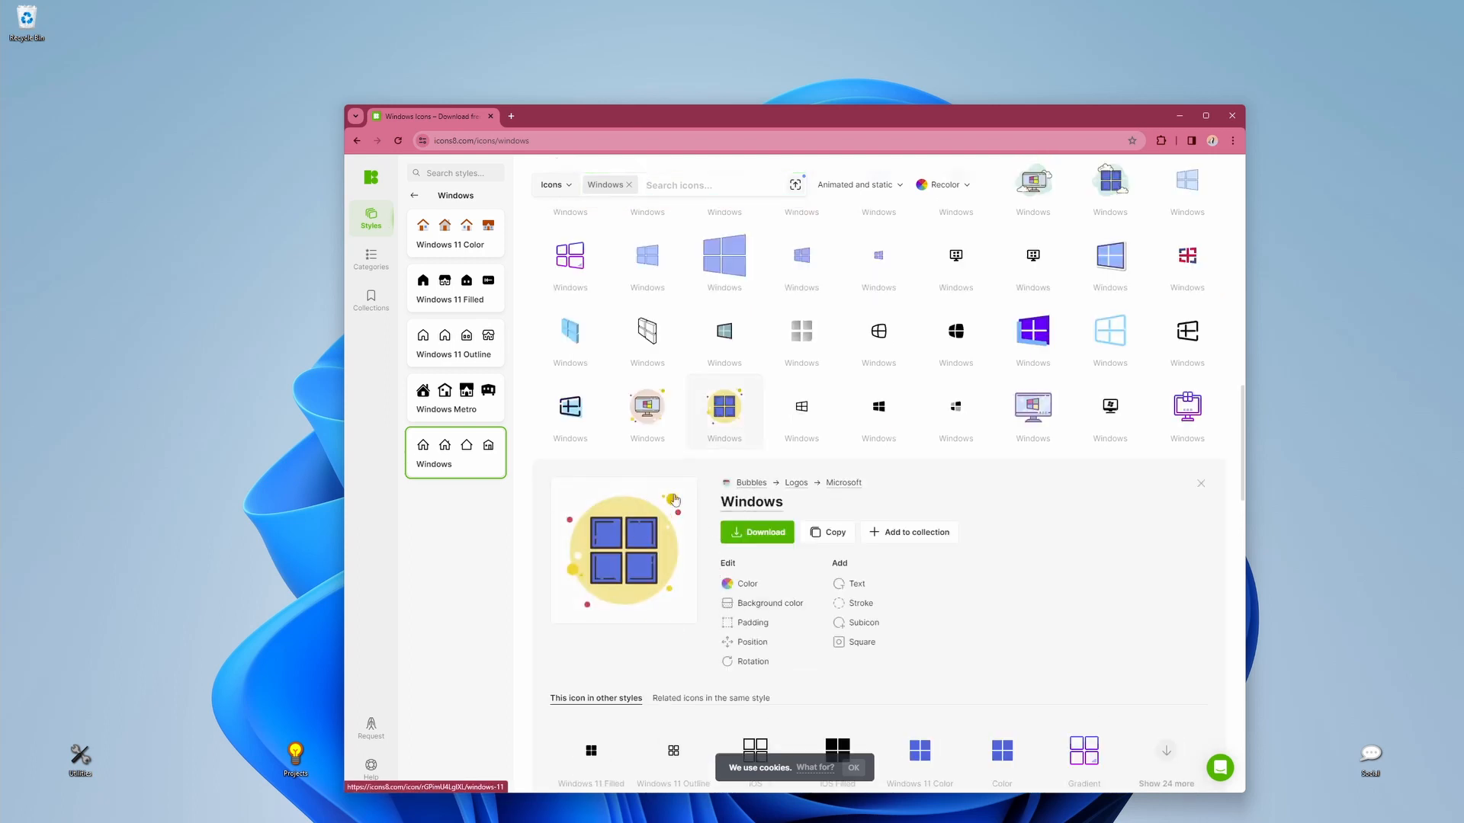
left_click(753, 486)
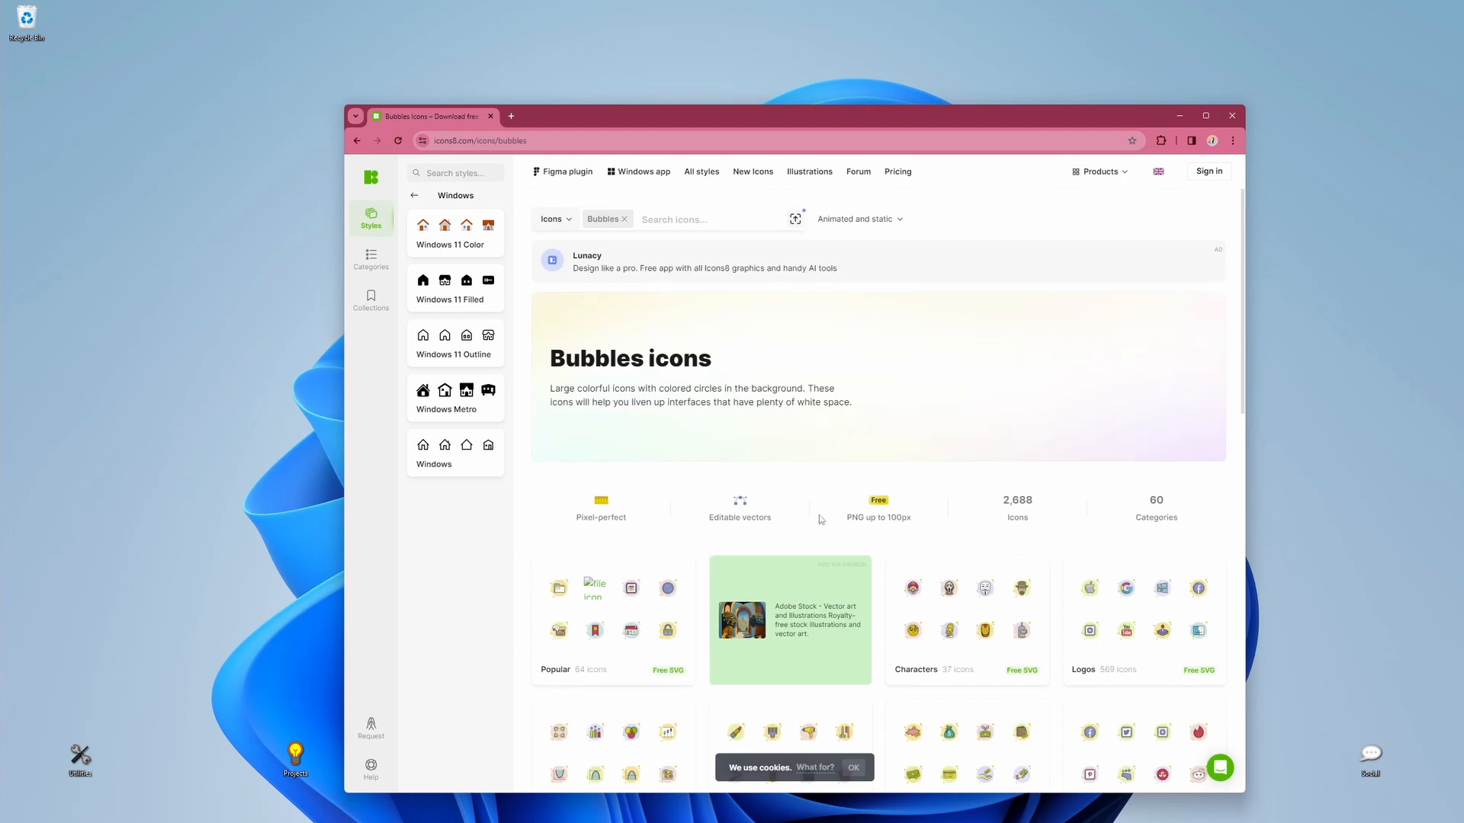
Step: Open the Logos category of the Bubbles icons and reposition the browser window clear of the desktop folders
scroll(821, 520, "down", 3)
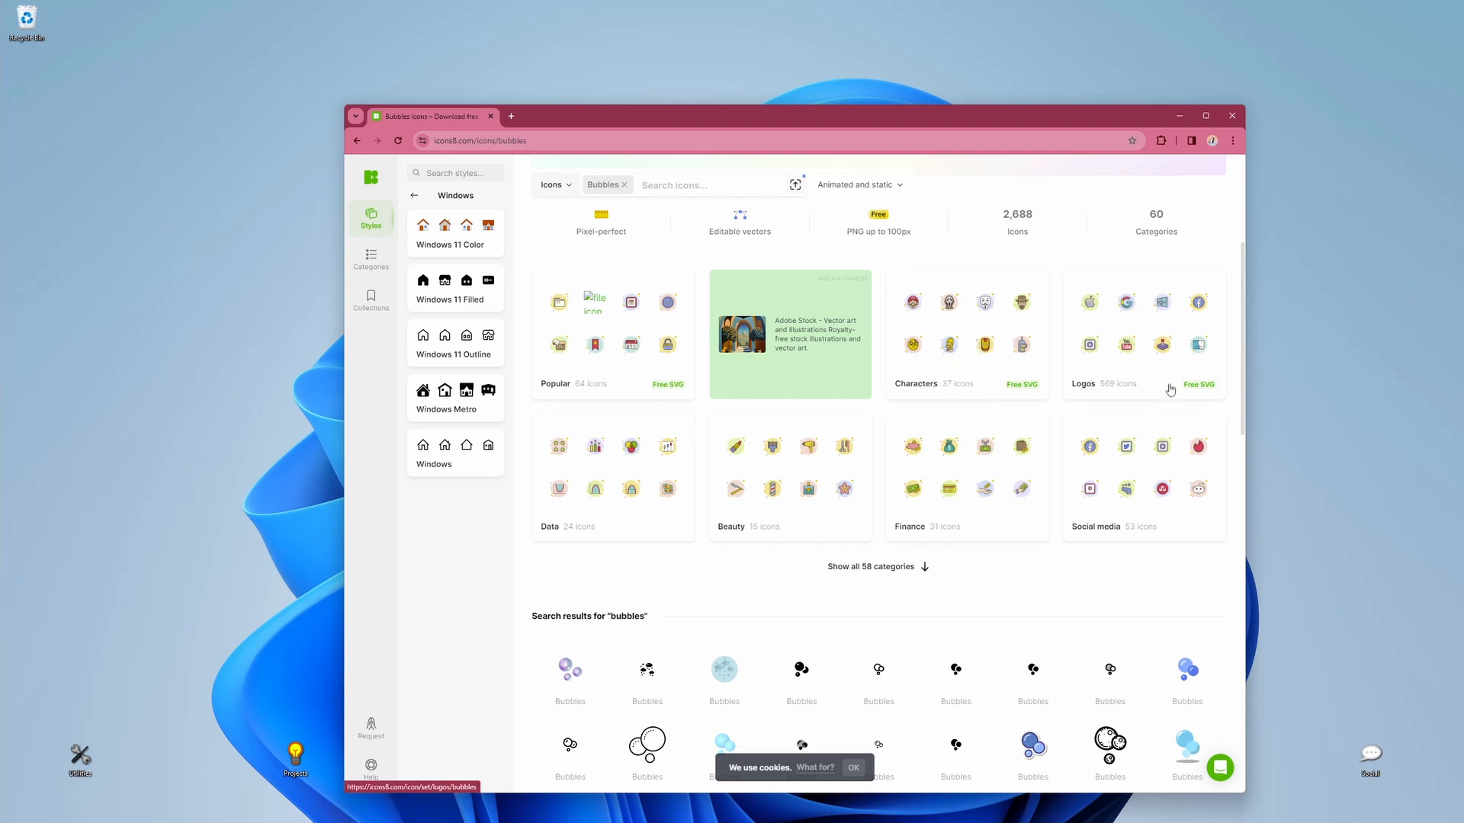
left_click(1131, 382)
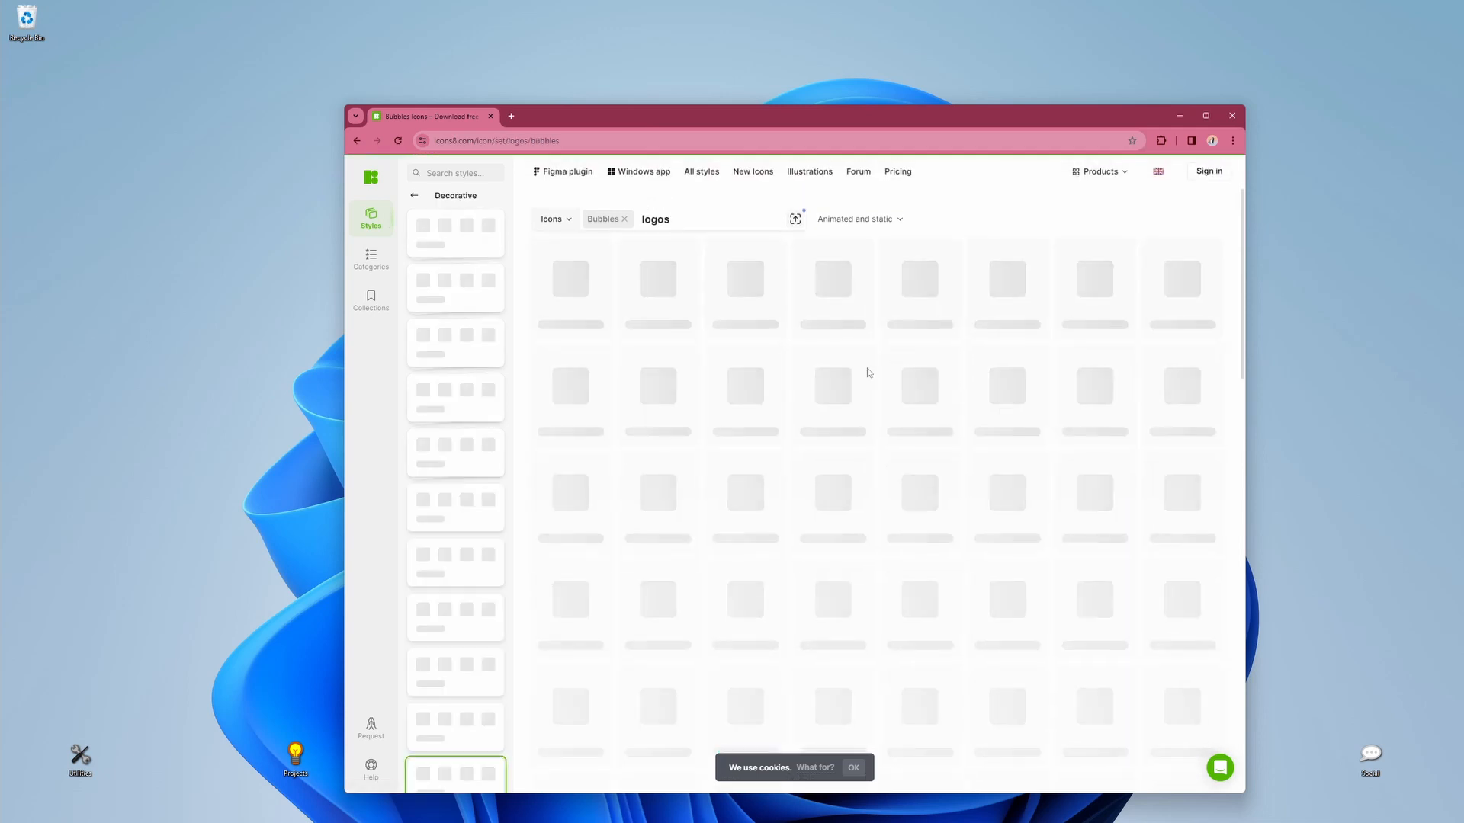
scroll(770, 488, "down", 2)
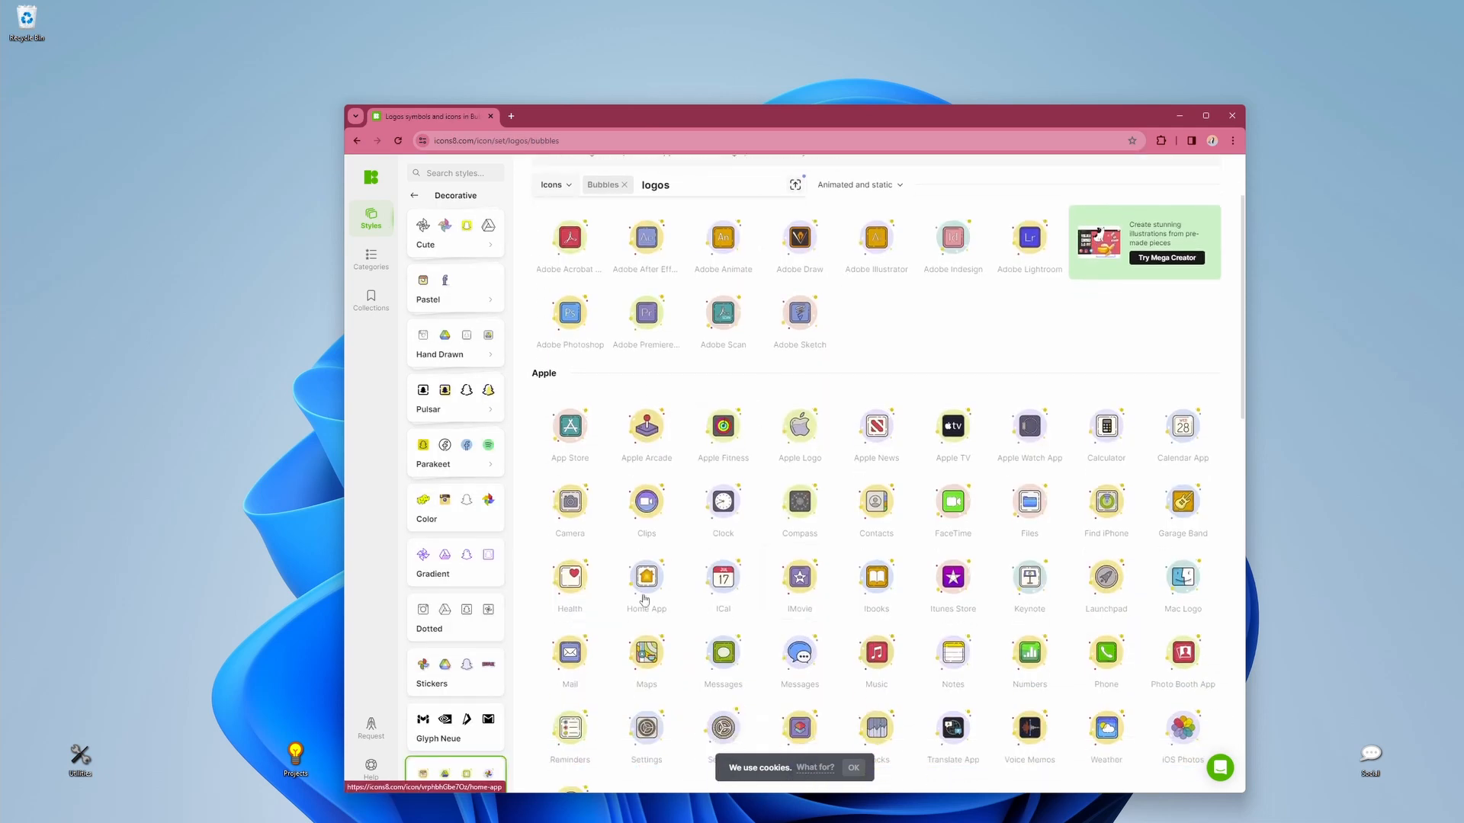
left_click_drag(698, 118, 590, 62)
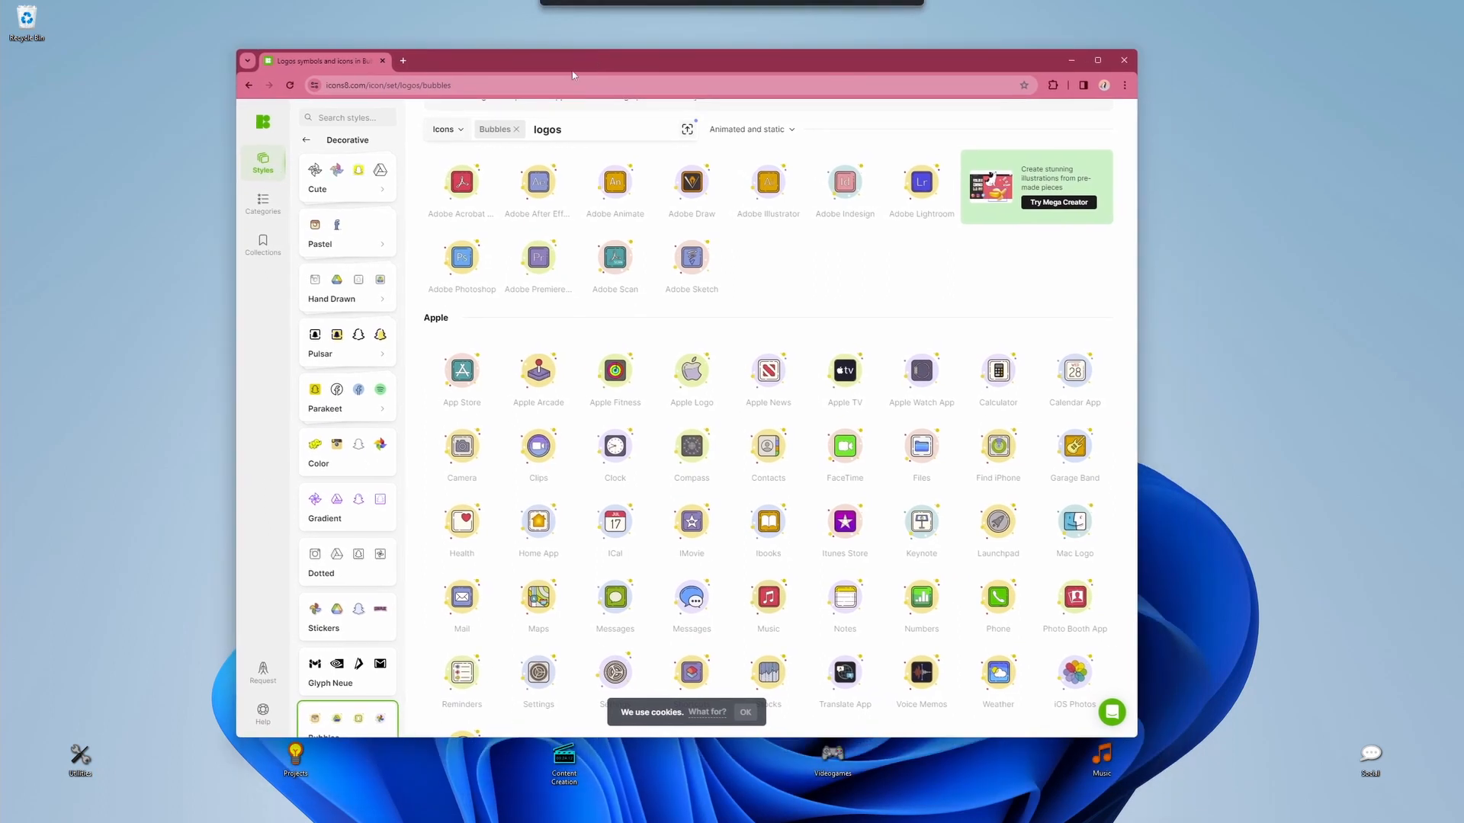
Step: Examine the download formats and PNG sizes for the FaceTime icon in the Apple group, then close its details
scroll(534, 408, "down", 1)
scroll(534, 408, "down", 1)
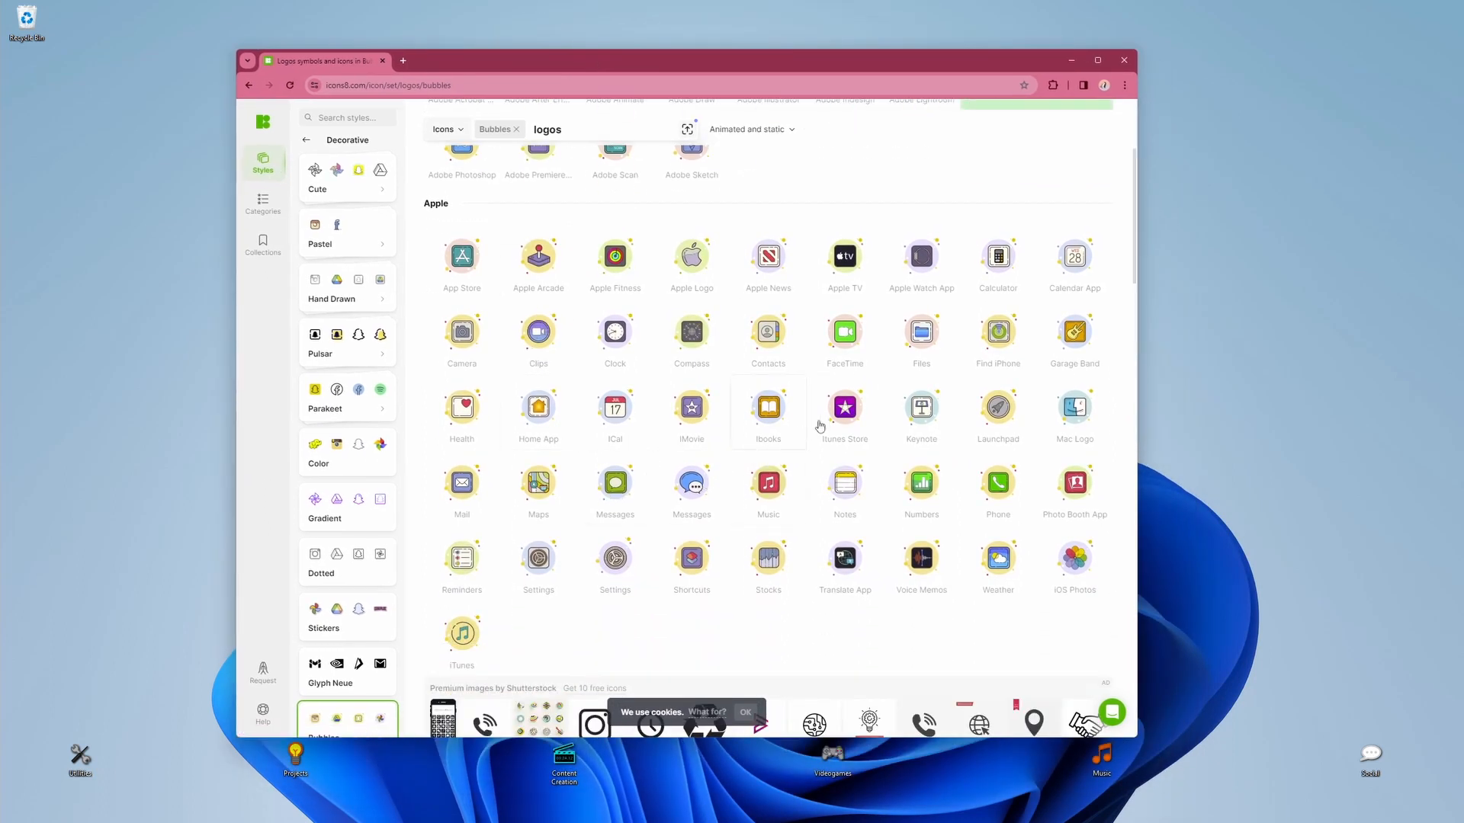
left_click(864, 341)
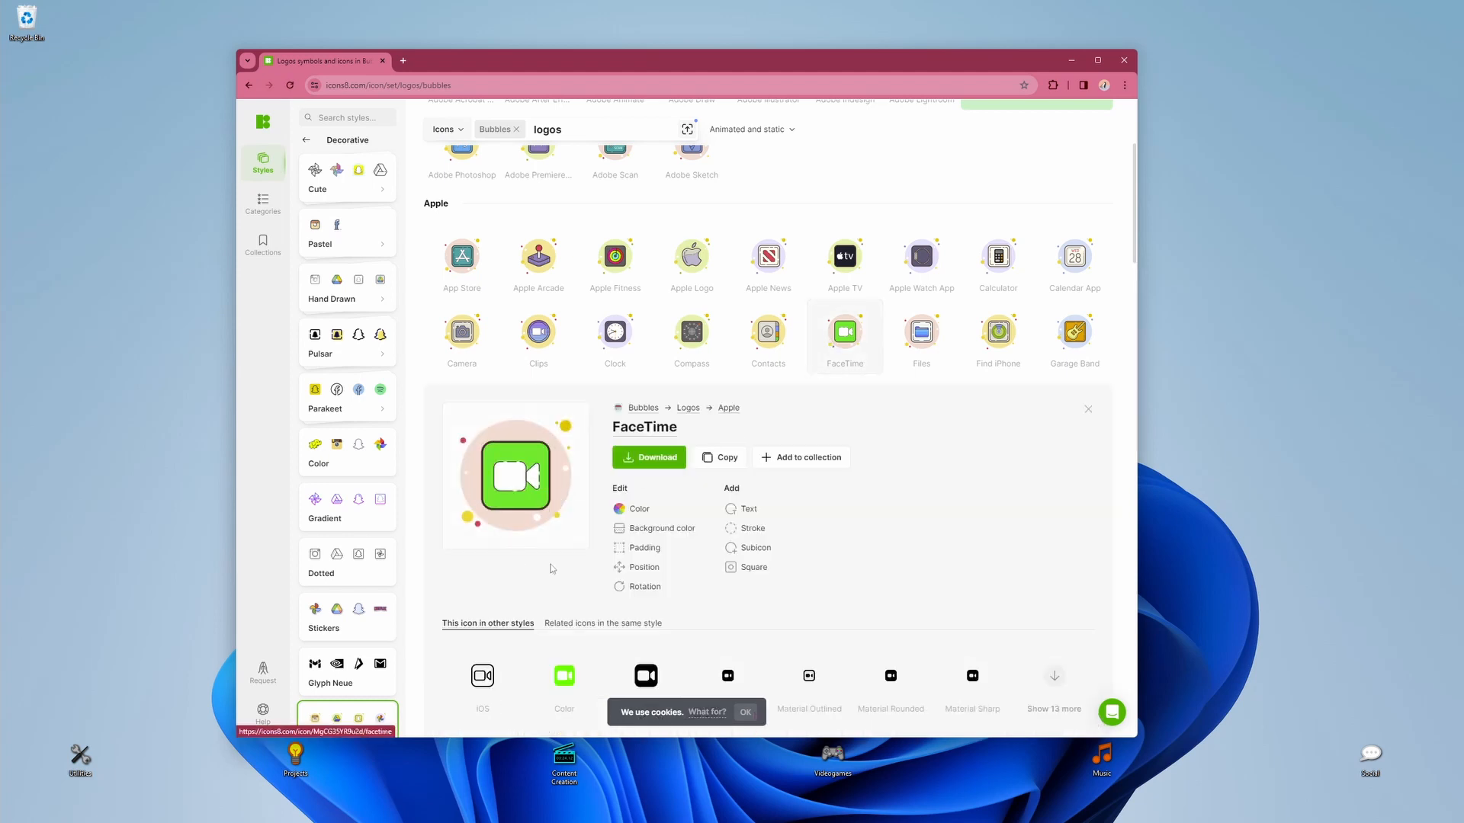
left_click(665, 462)
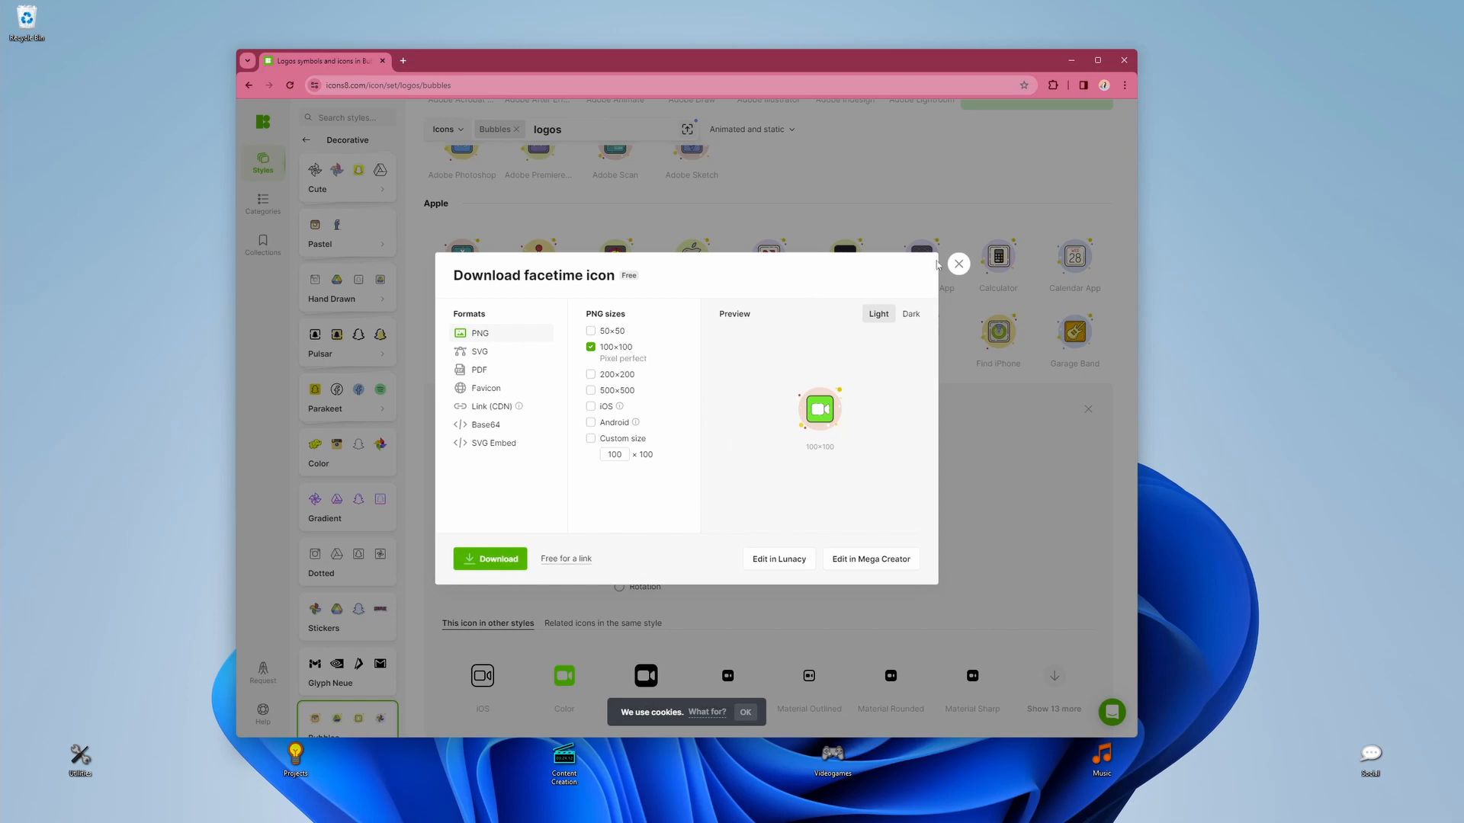
left_click(959, 264)
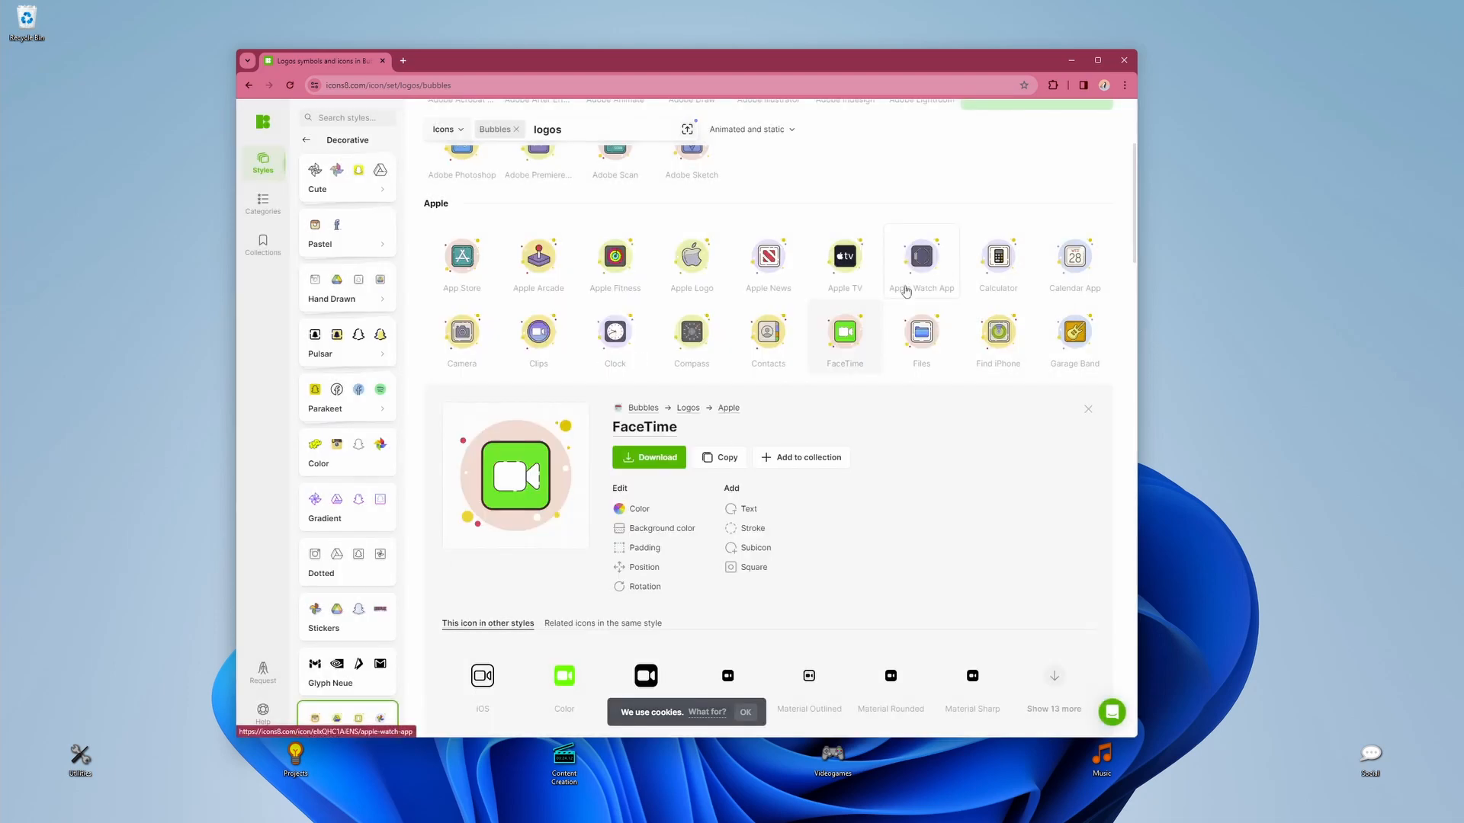
left_click(1086, 412)
scroll(562, 578, "down", 3)
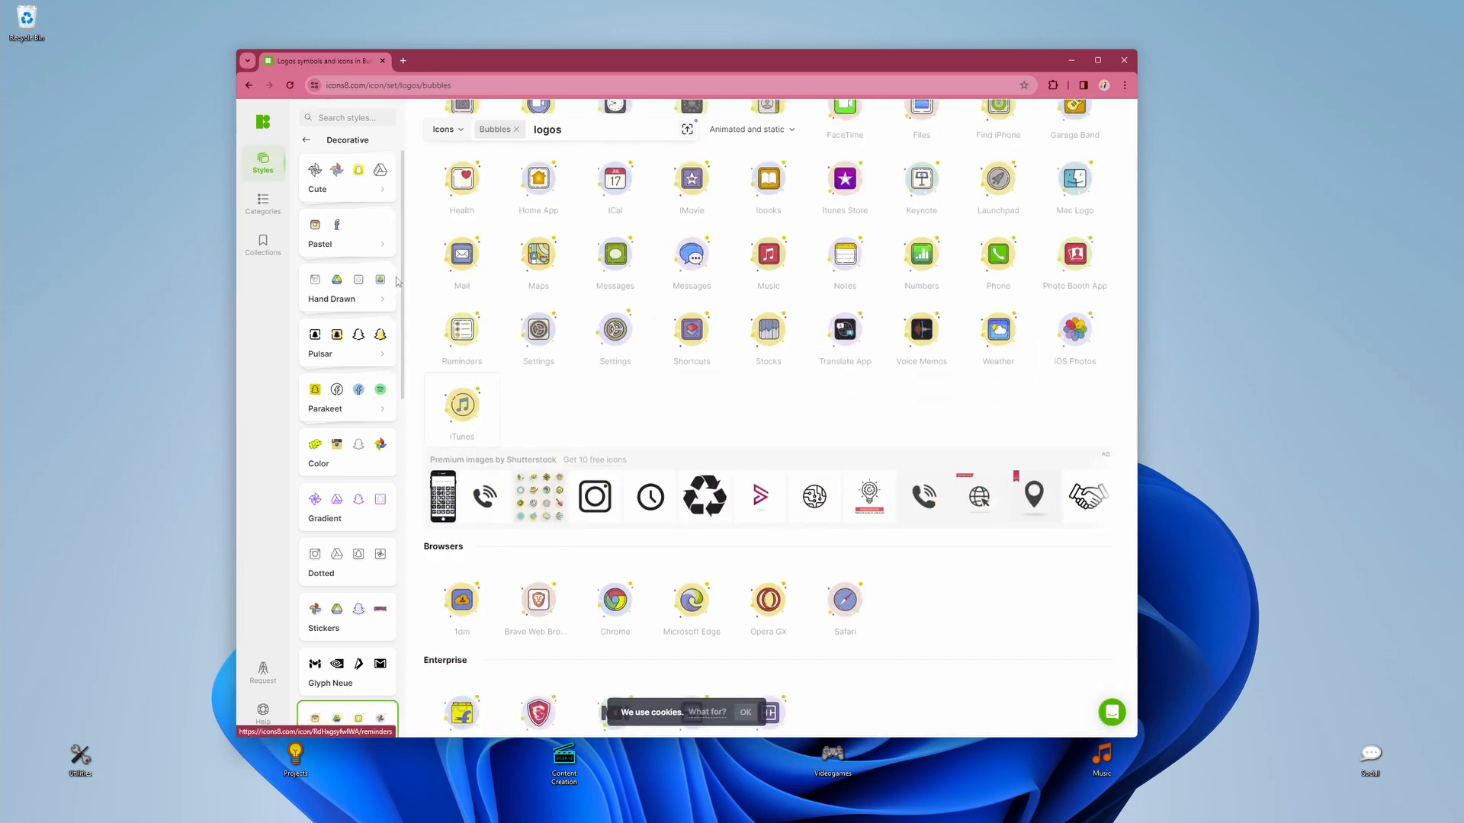
Step: Open a new browser tab, then view the saved icons in the Icons2 folder inside the Utilities desktop folder
left_click(403, 61)
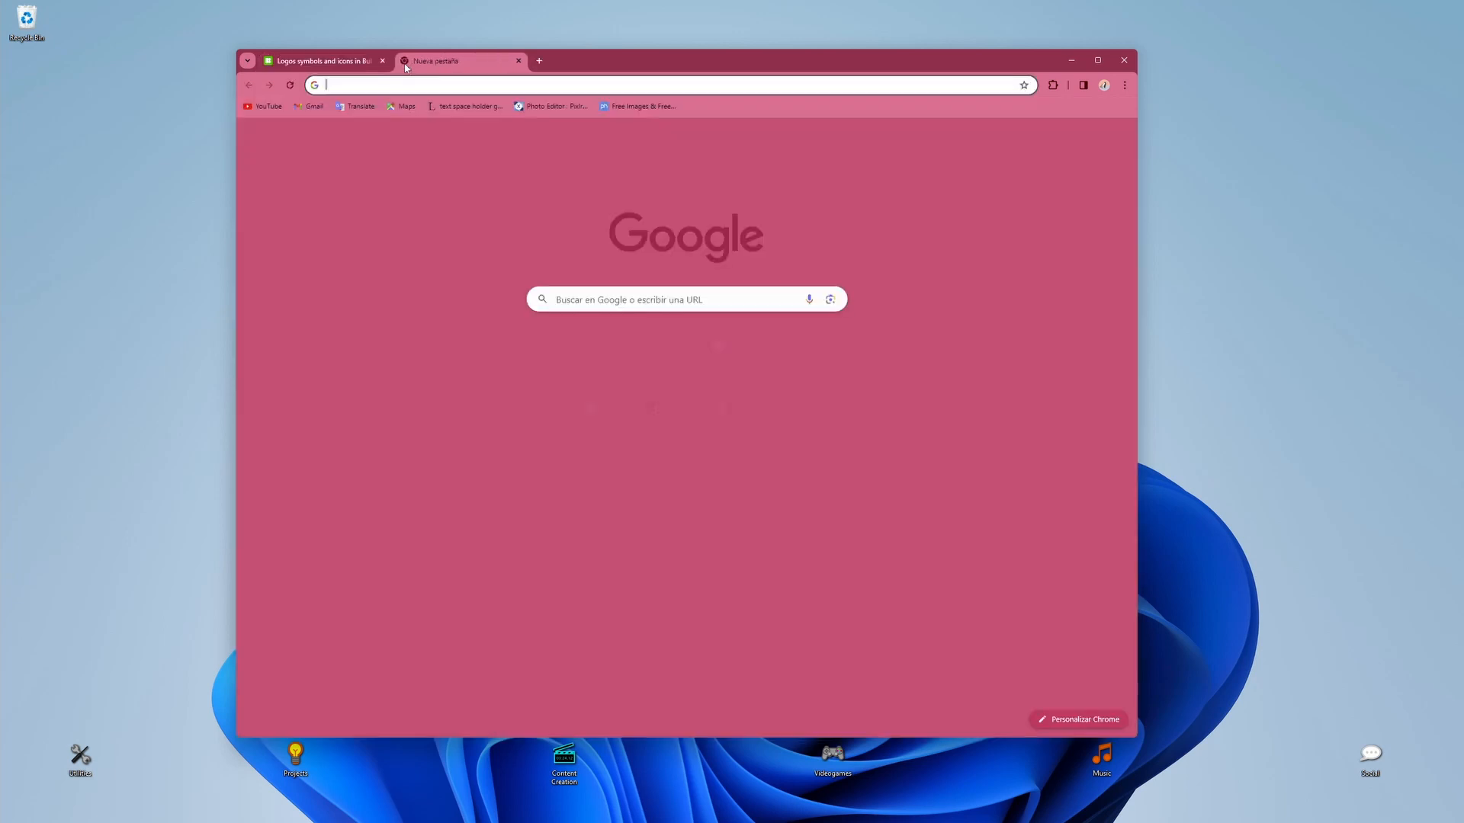
left_click(175, 389)
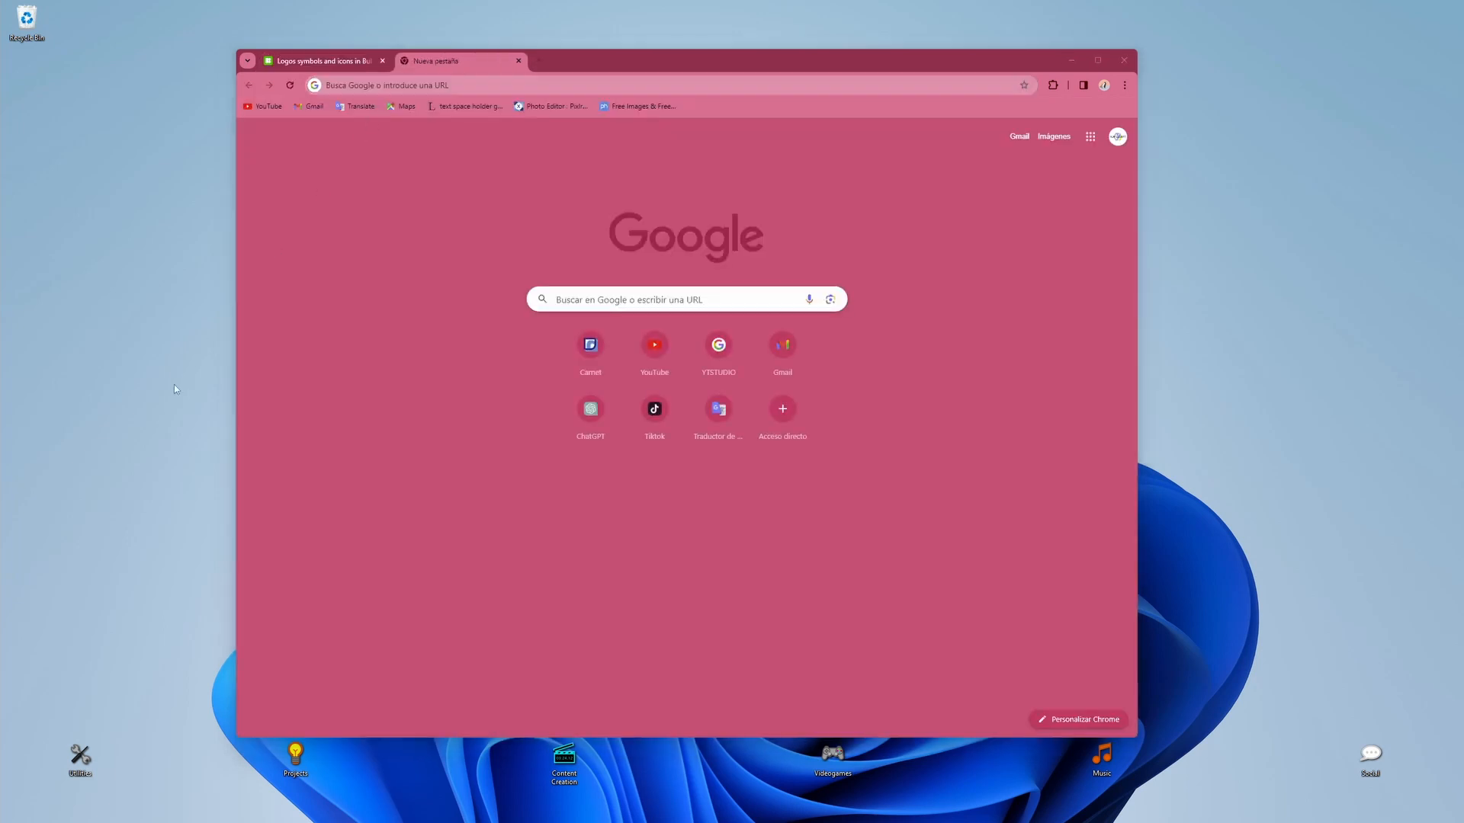
double_click(84, 772)
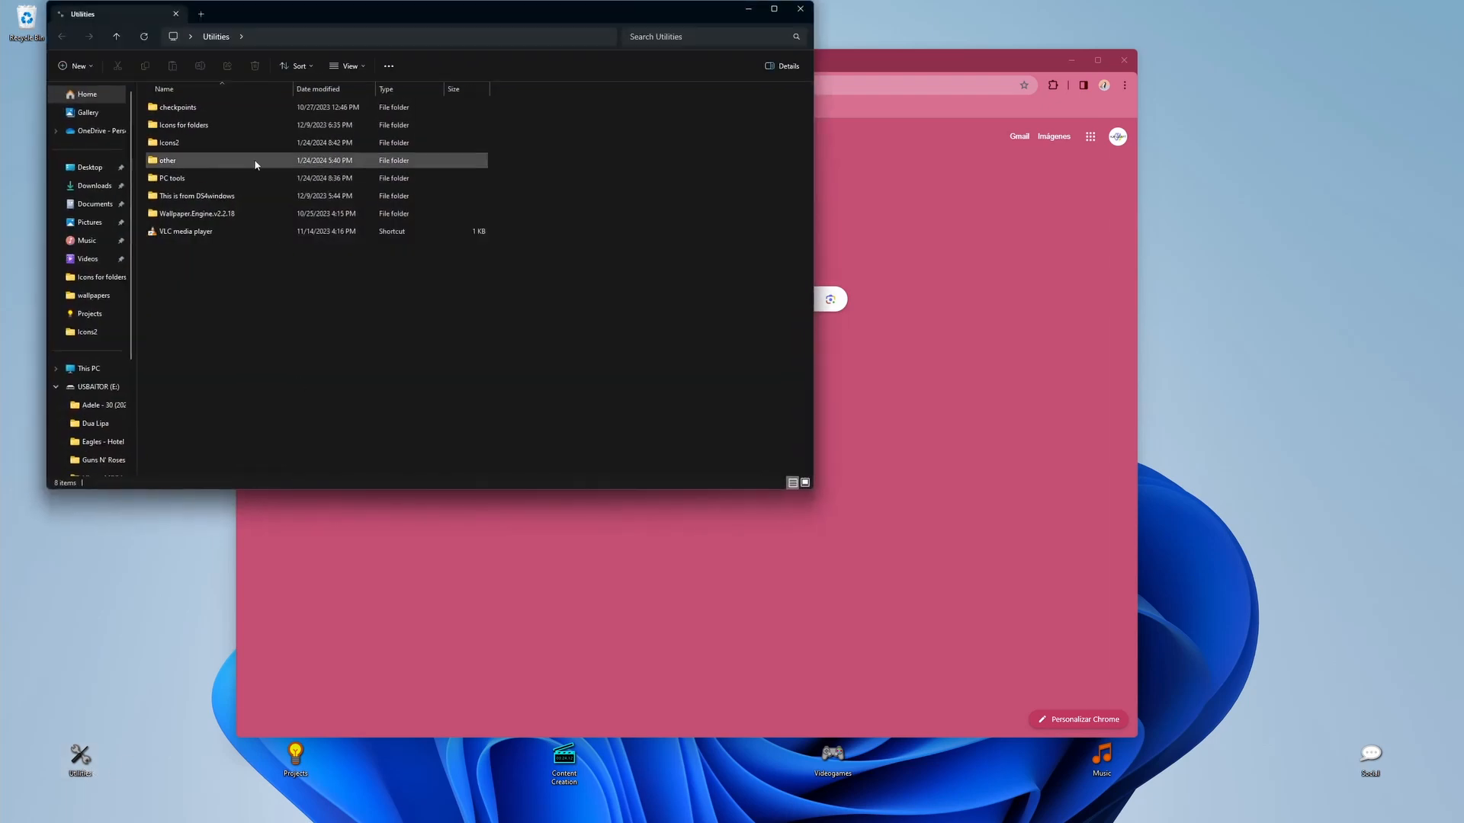
double_click(217, 153)
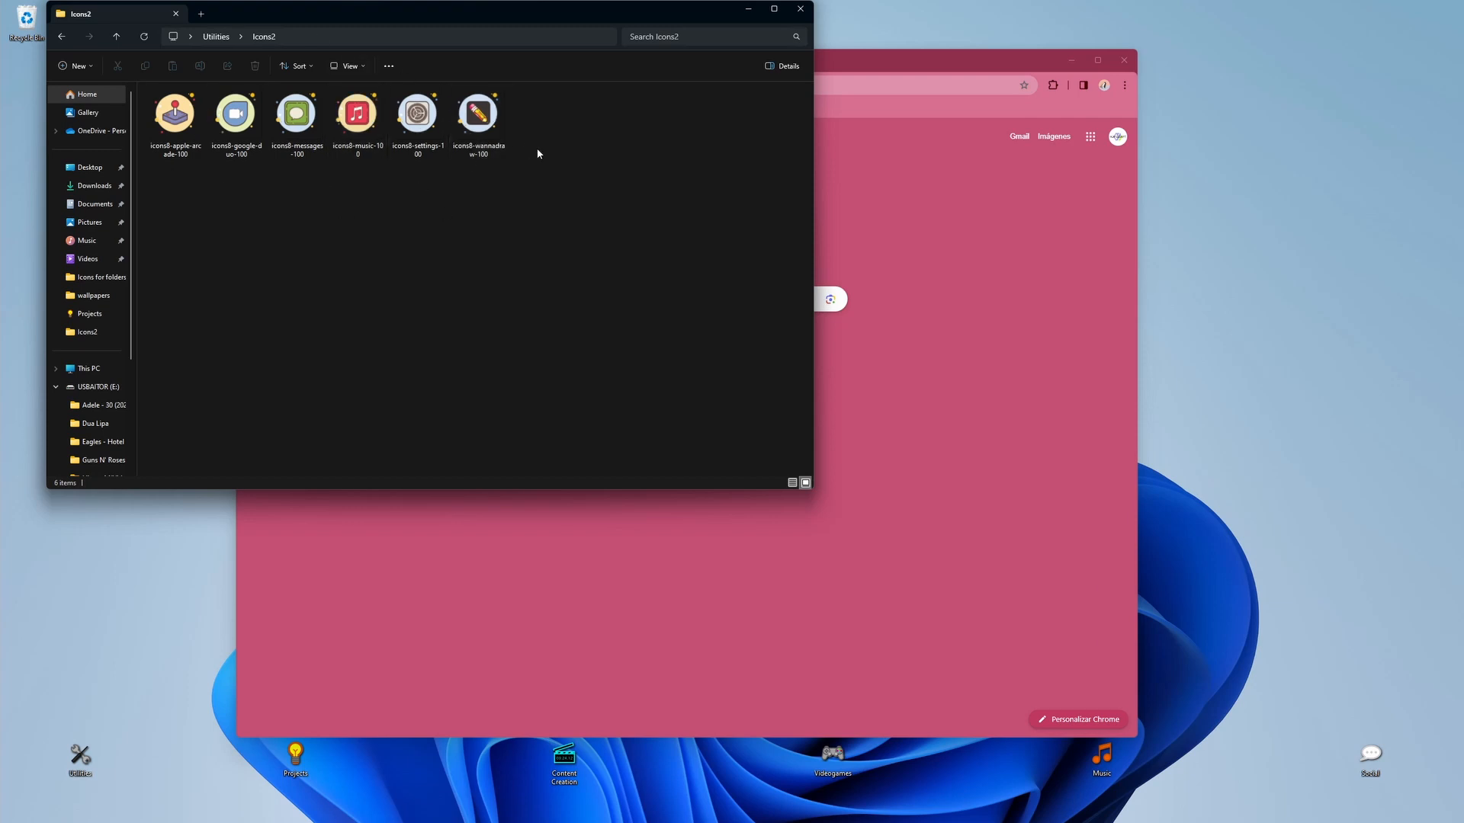
left_click(748, 8)
Step: Search Google for "png to ico converter" and open the ConvertICO website
left_click(600, 299)
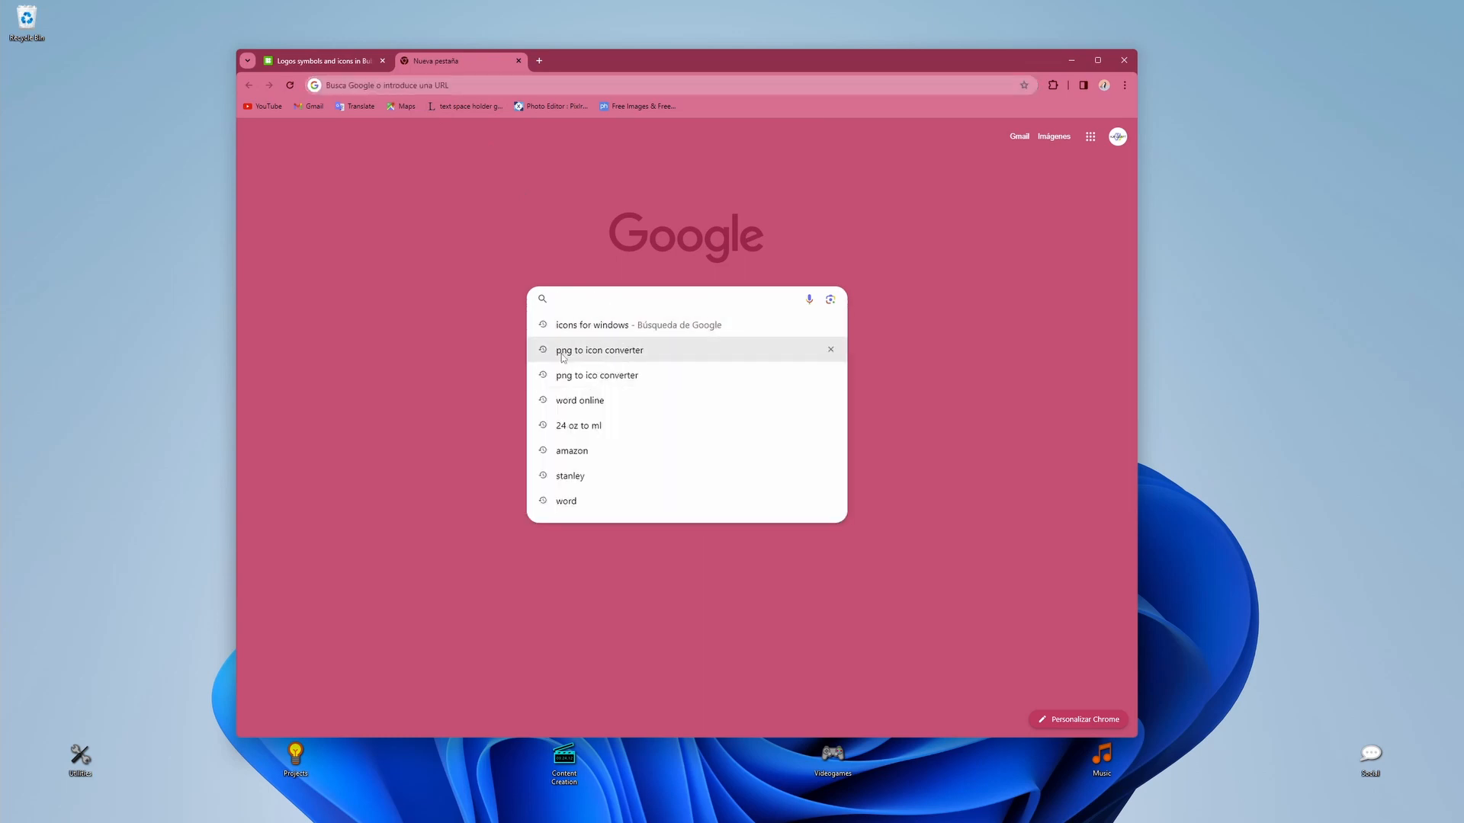
left_click(596, 376)
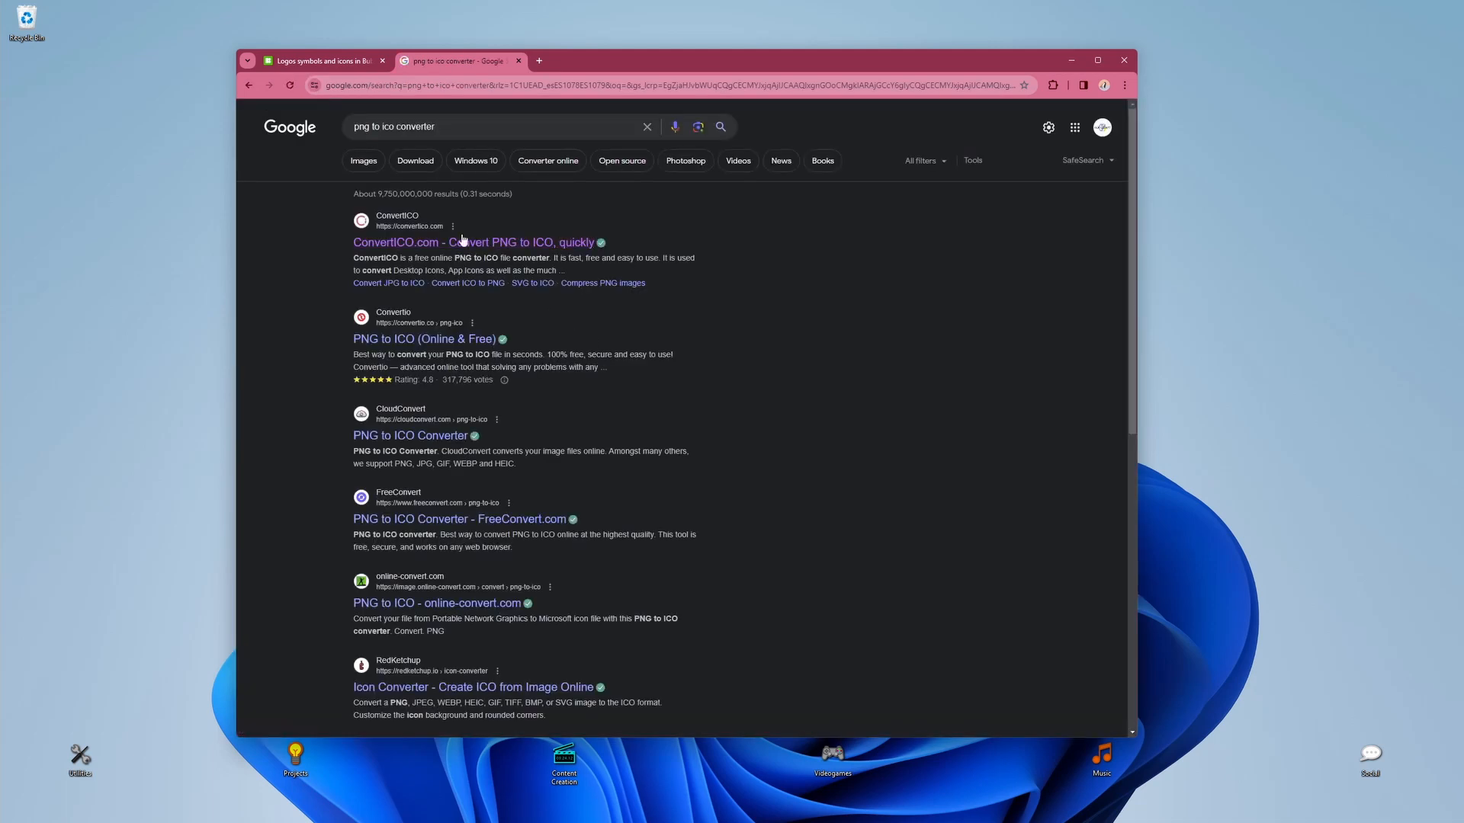
left_click(432, 247)
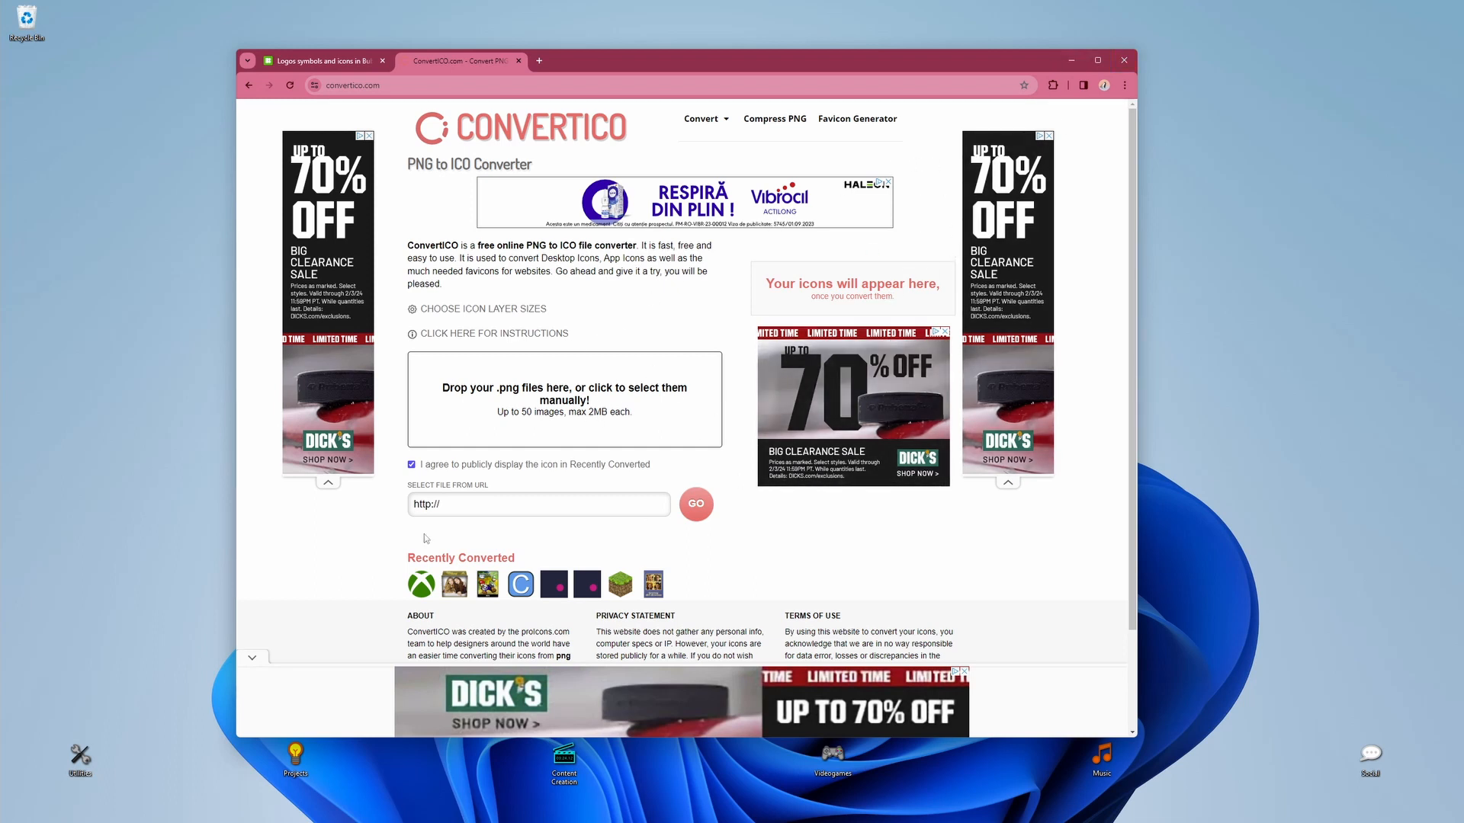
left_click(116, 408)
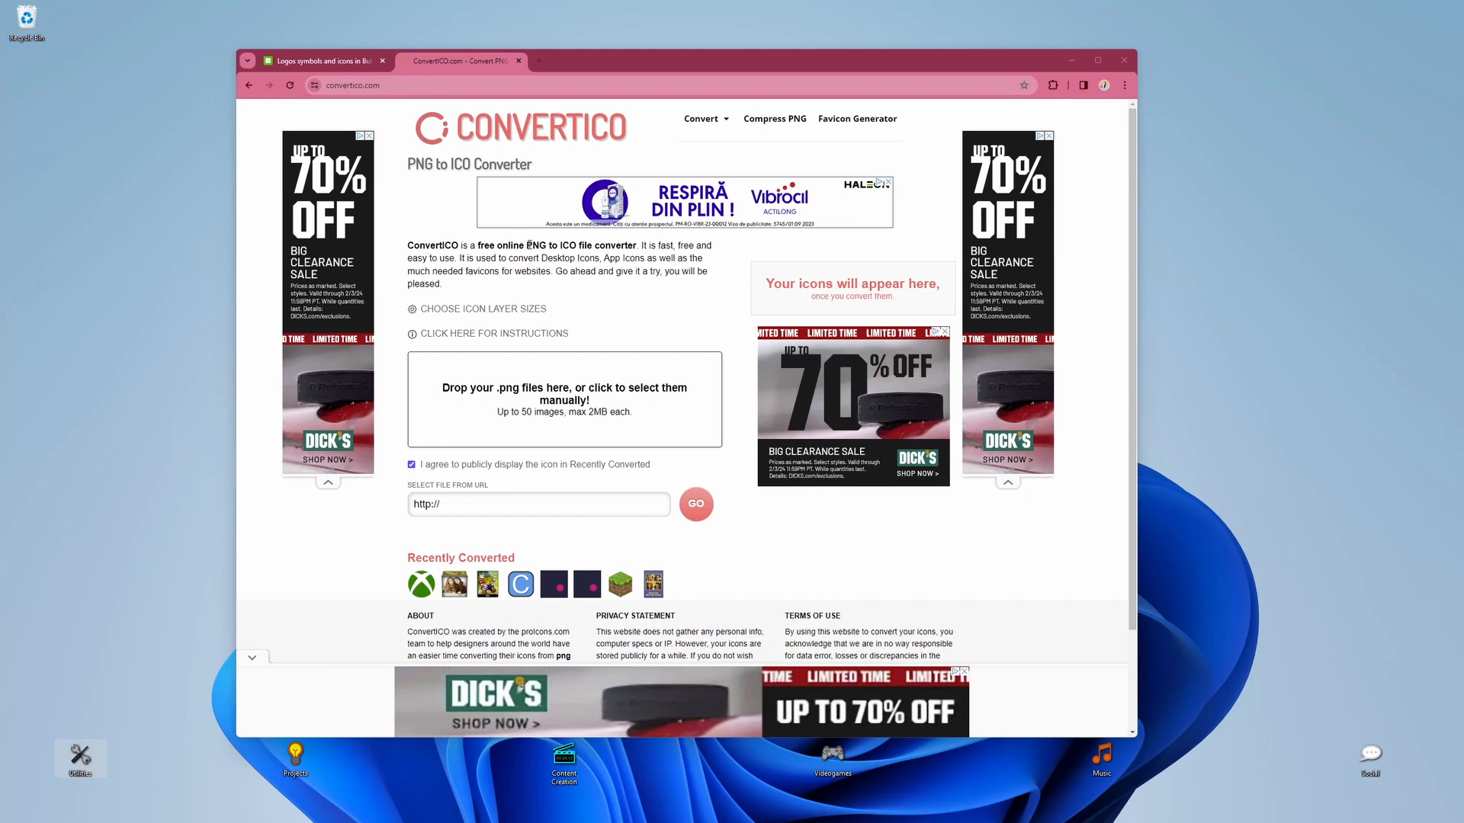
Step: Highlight "PNG to ICO" in the ConvertICO description and show the icon layer size choices
left_click_drag(525, 245, 580, 245)
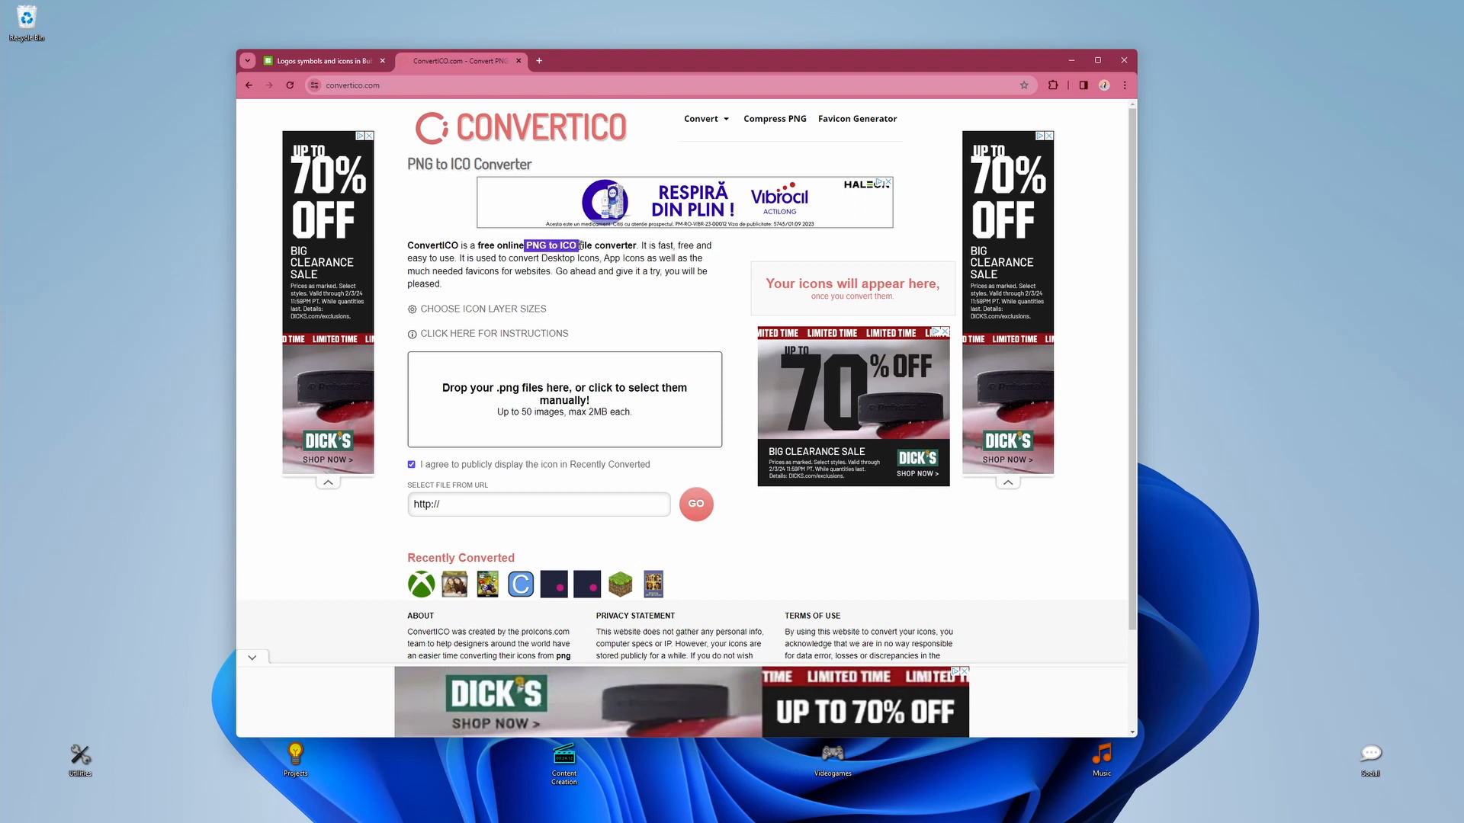
left_click(631, 311)
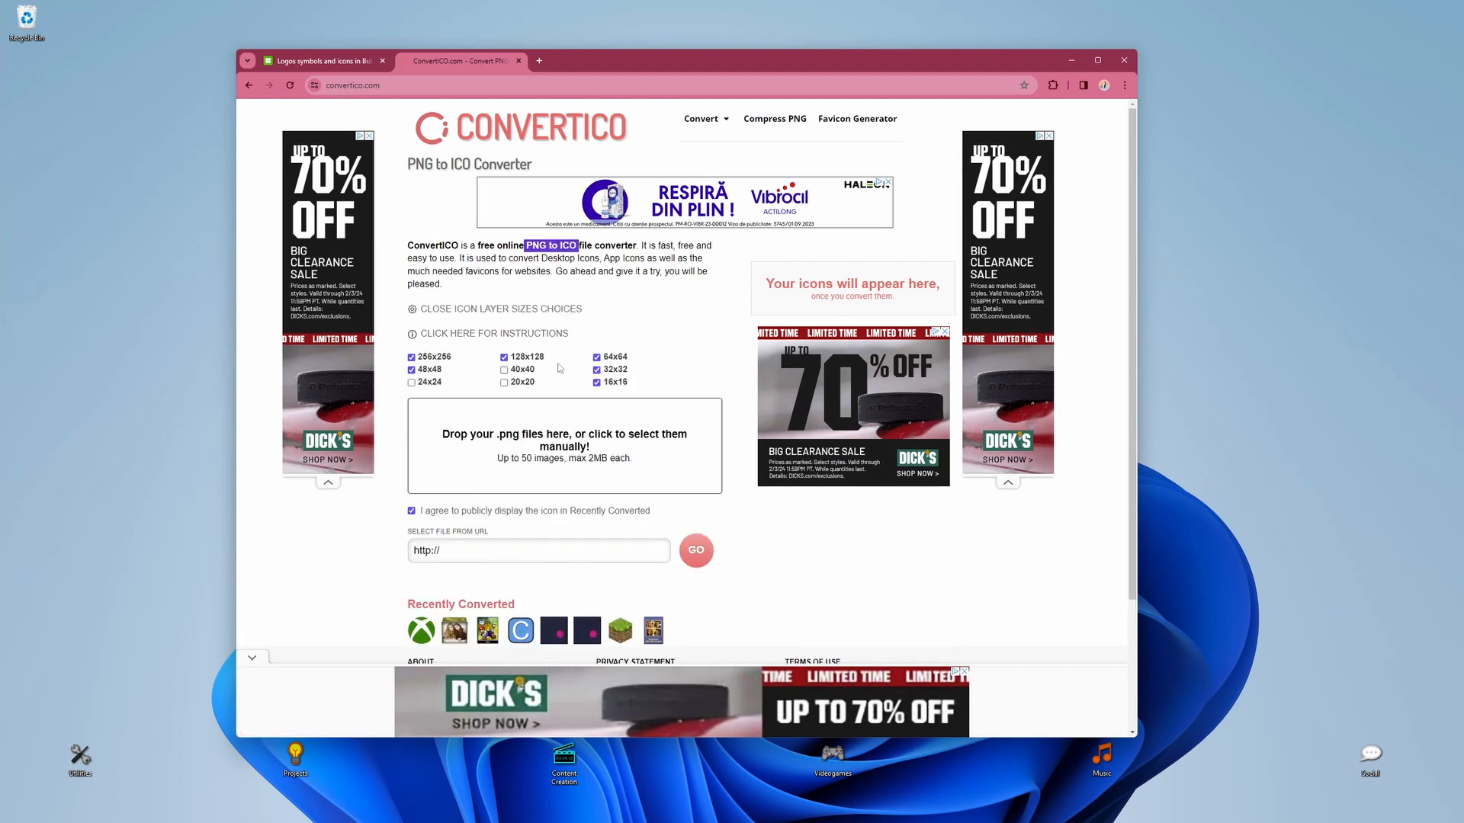
left_click(684, 306)
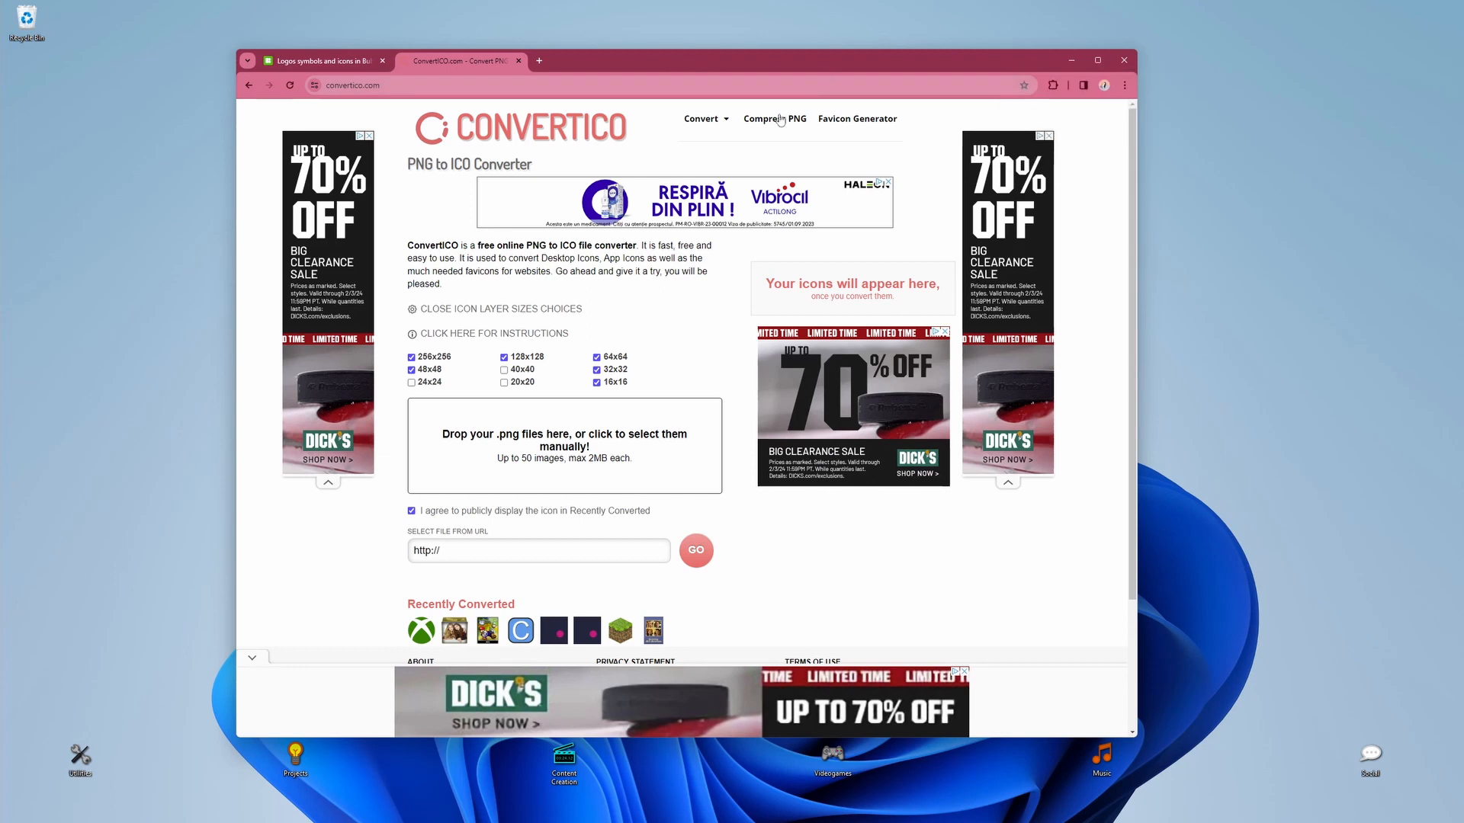
Step: Minimize the browser, open the icon chooser in the Utilities desktop folder's properties, and browse the built-in Windows icons
left_click(1071, 60)
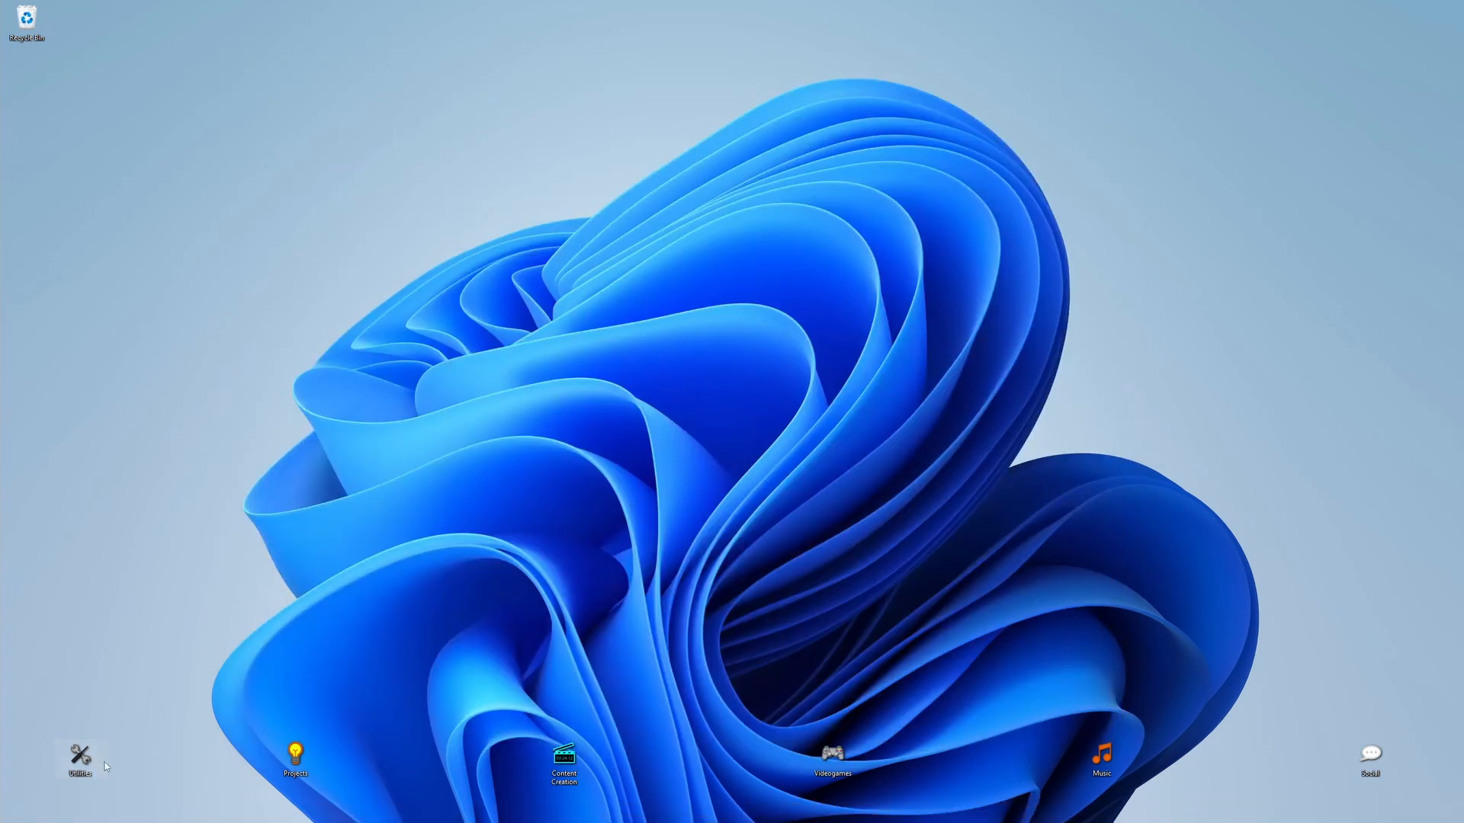
left_click_drag(134, 722, 55, 779)
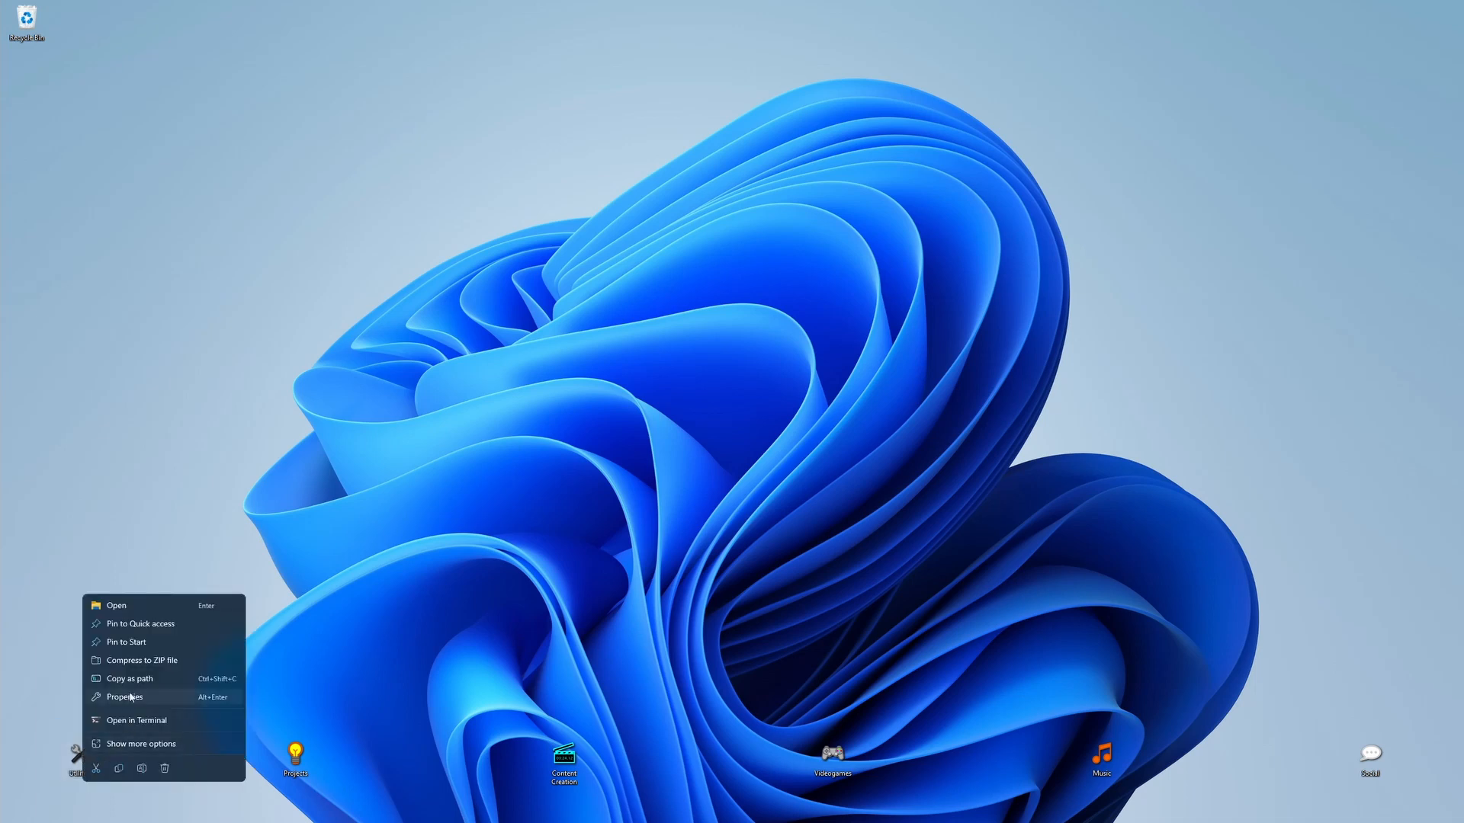
left_click(130, 697)
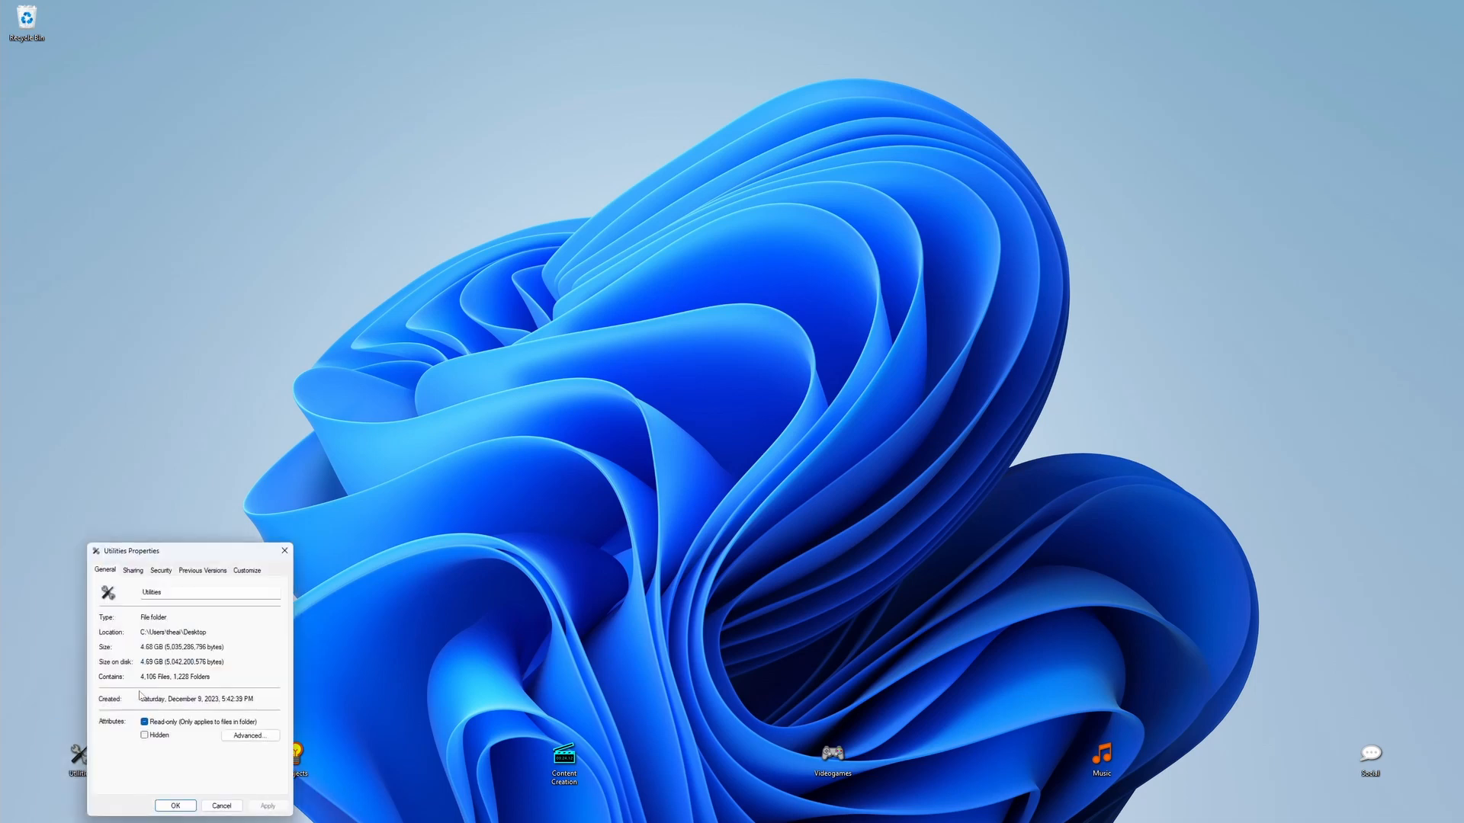
left_click_drag(259, 550, 579, 401)
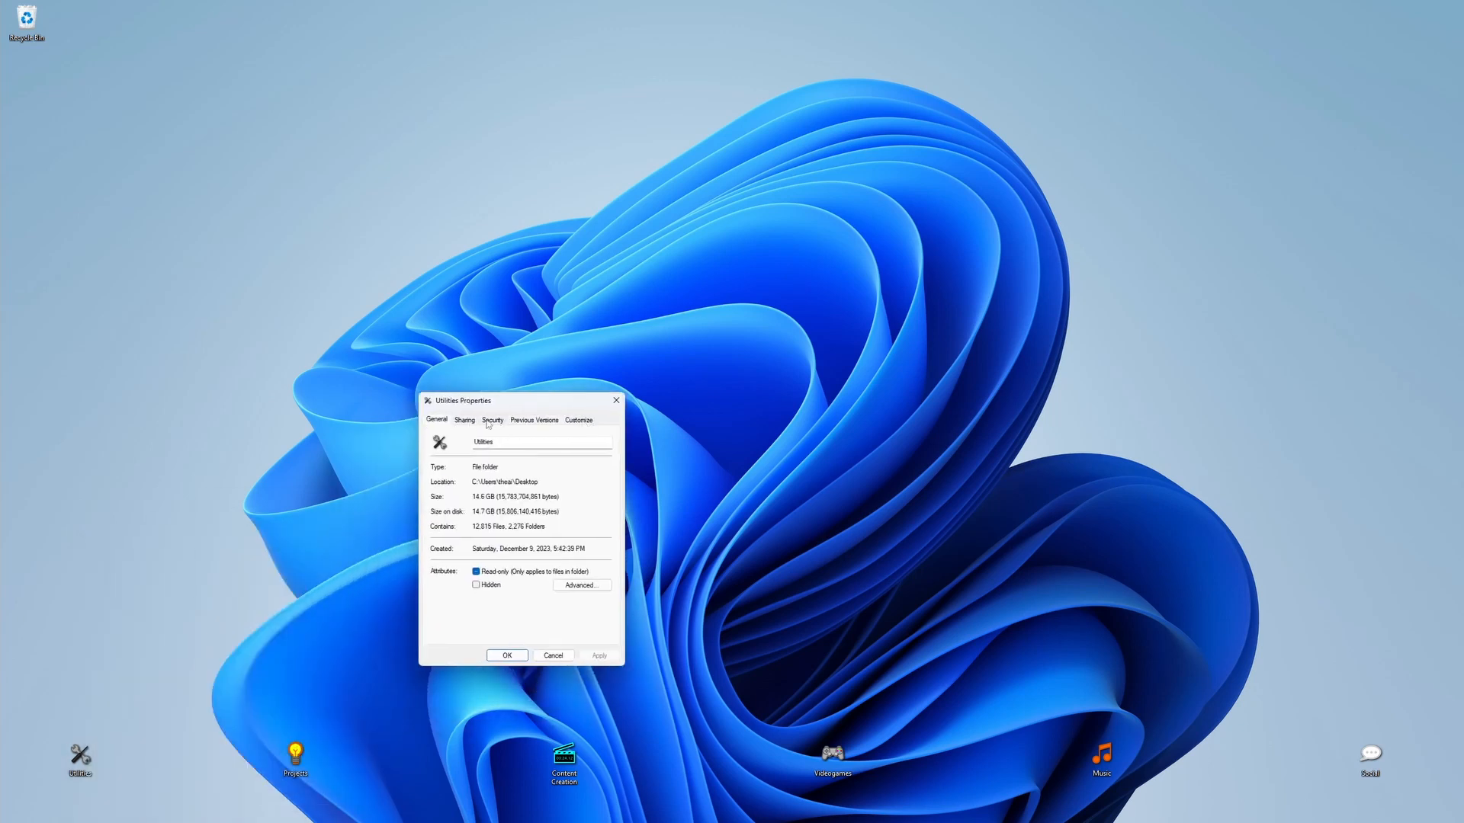
left_click(579, 421)
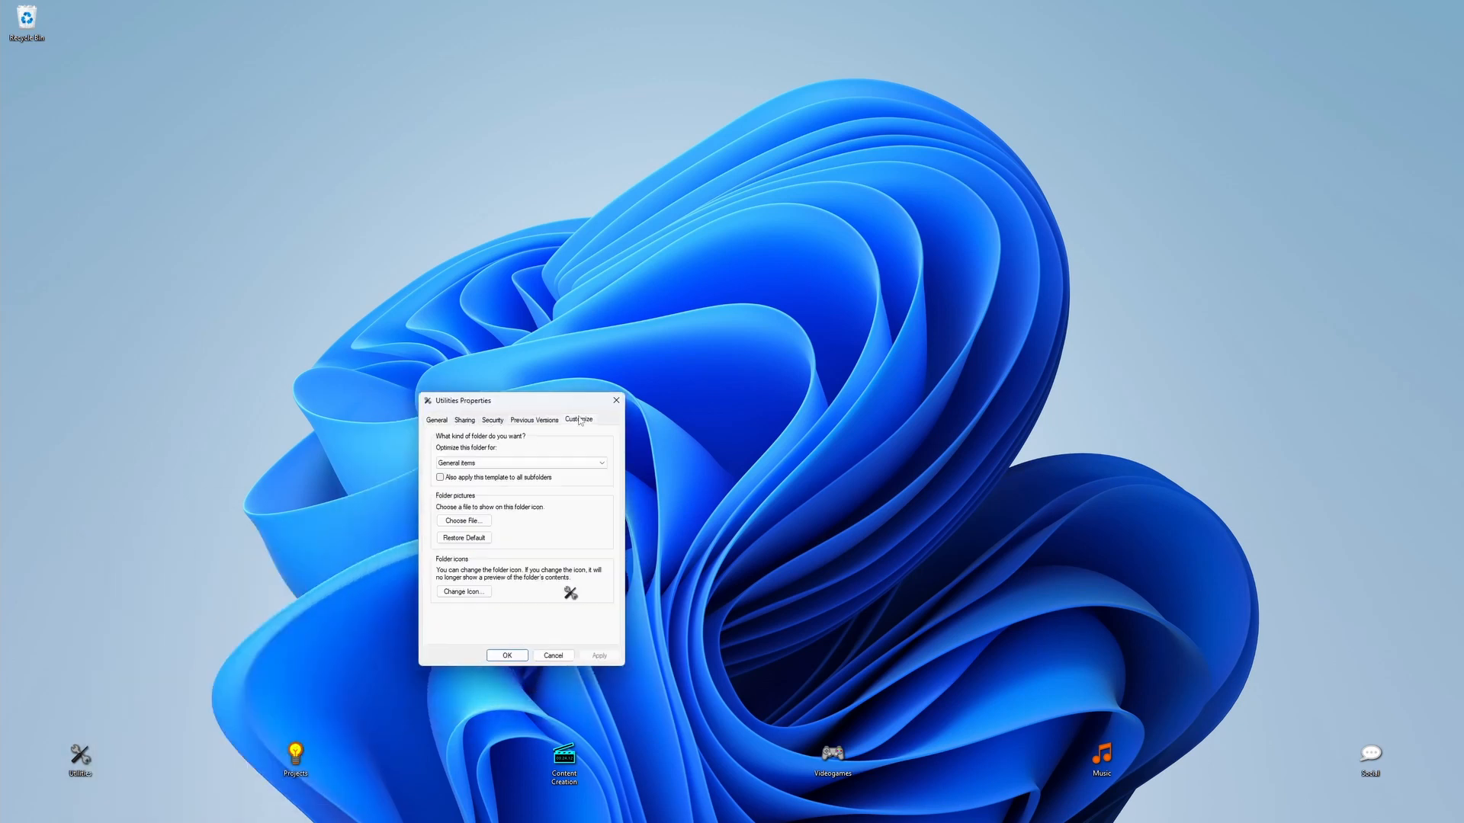
left_click(466, 593)
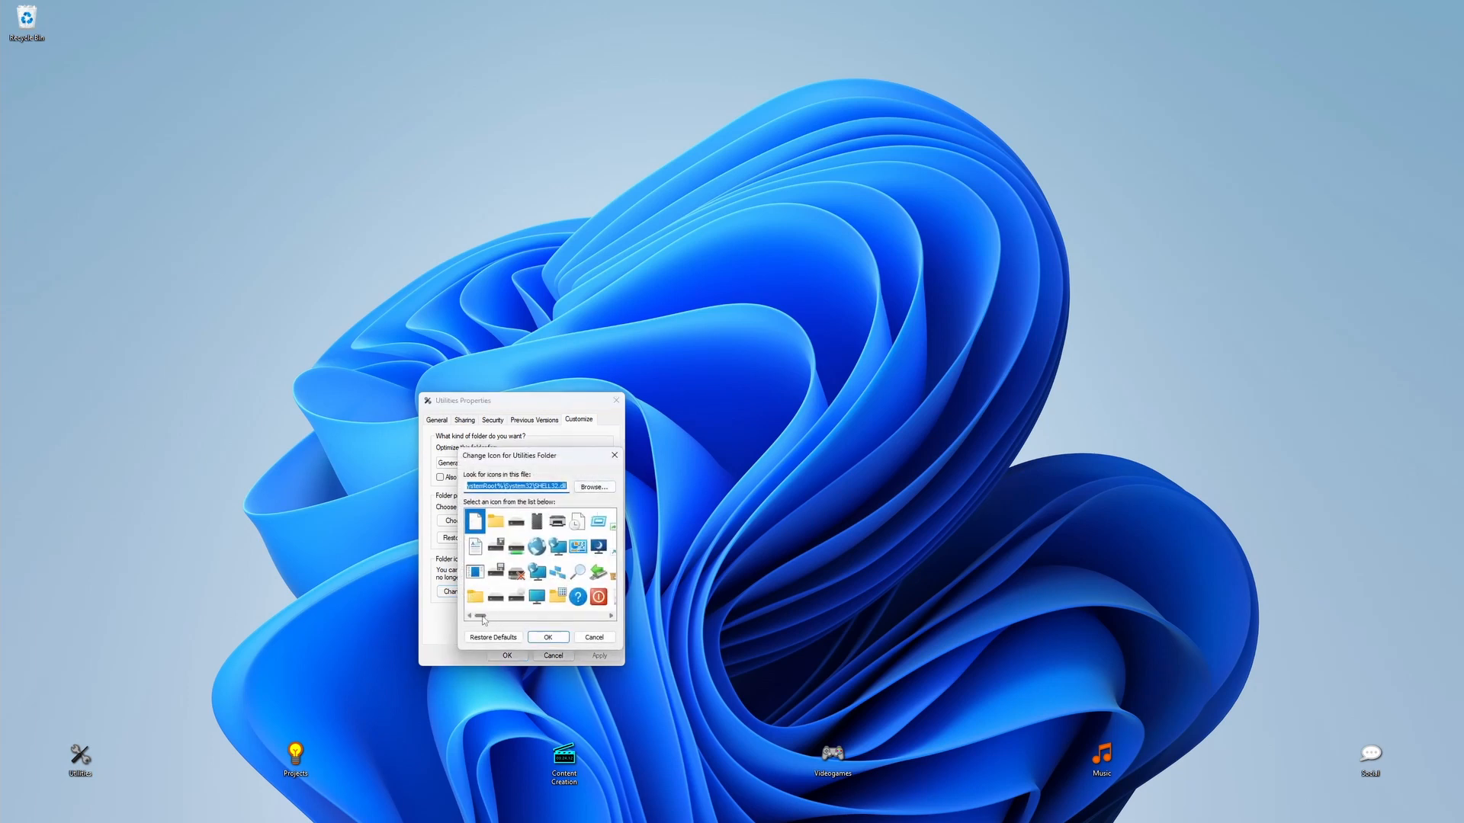
left_click_drag(482, 616, 504, 615)
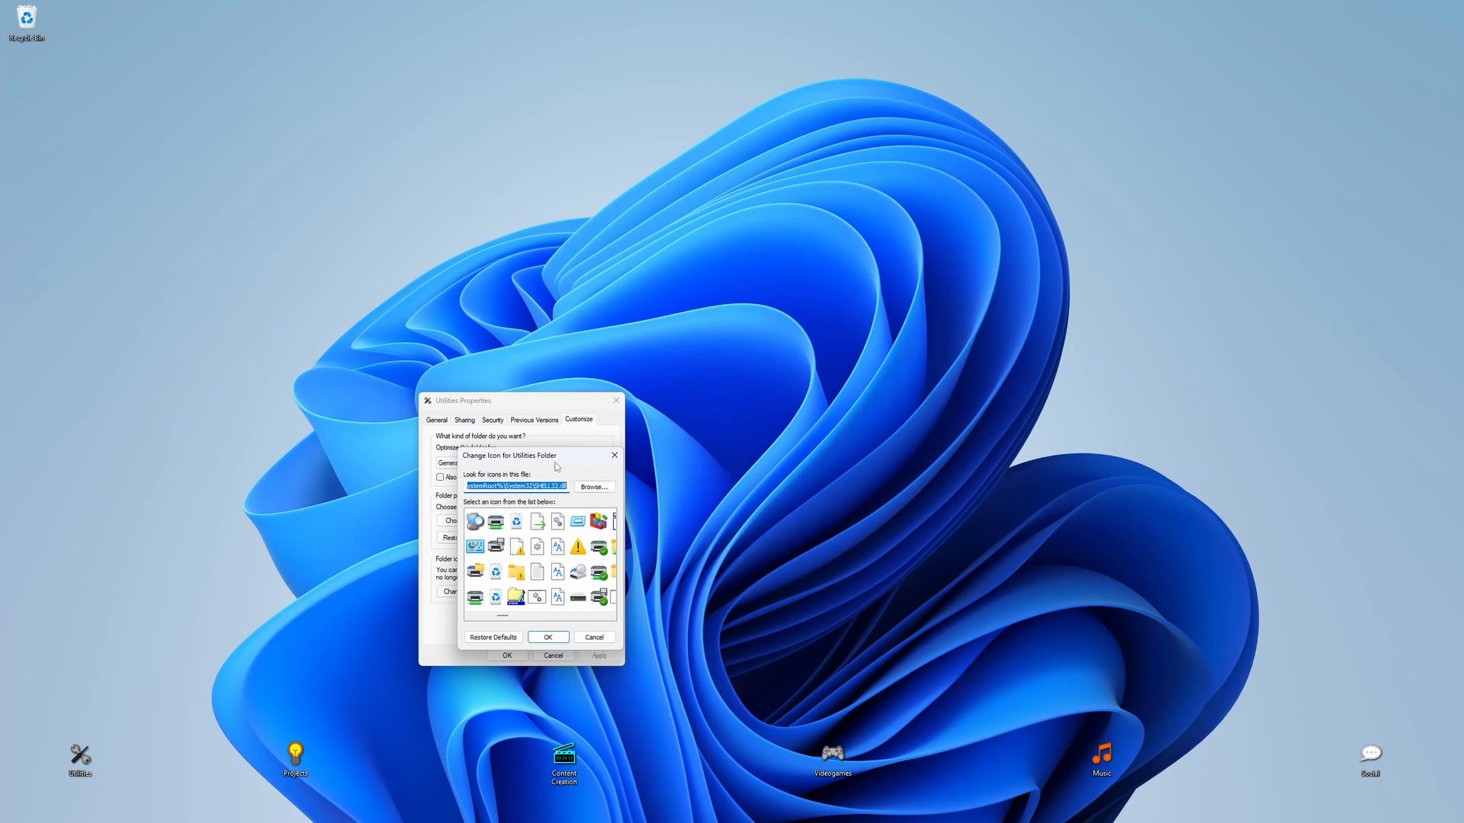
Step: Load the icons8-settings-100 icon file from the Icons2 folder inside Utilities as the replacement folder icon
left_click(589, 488)
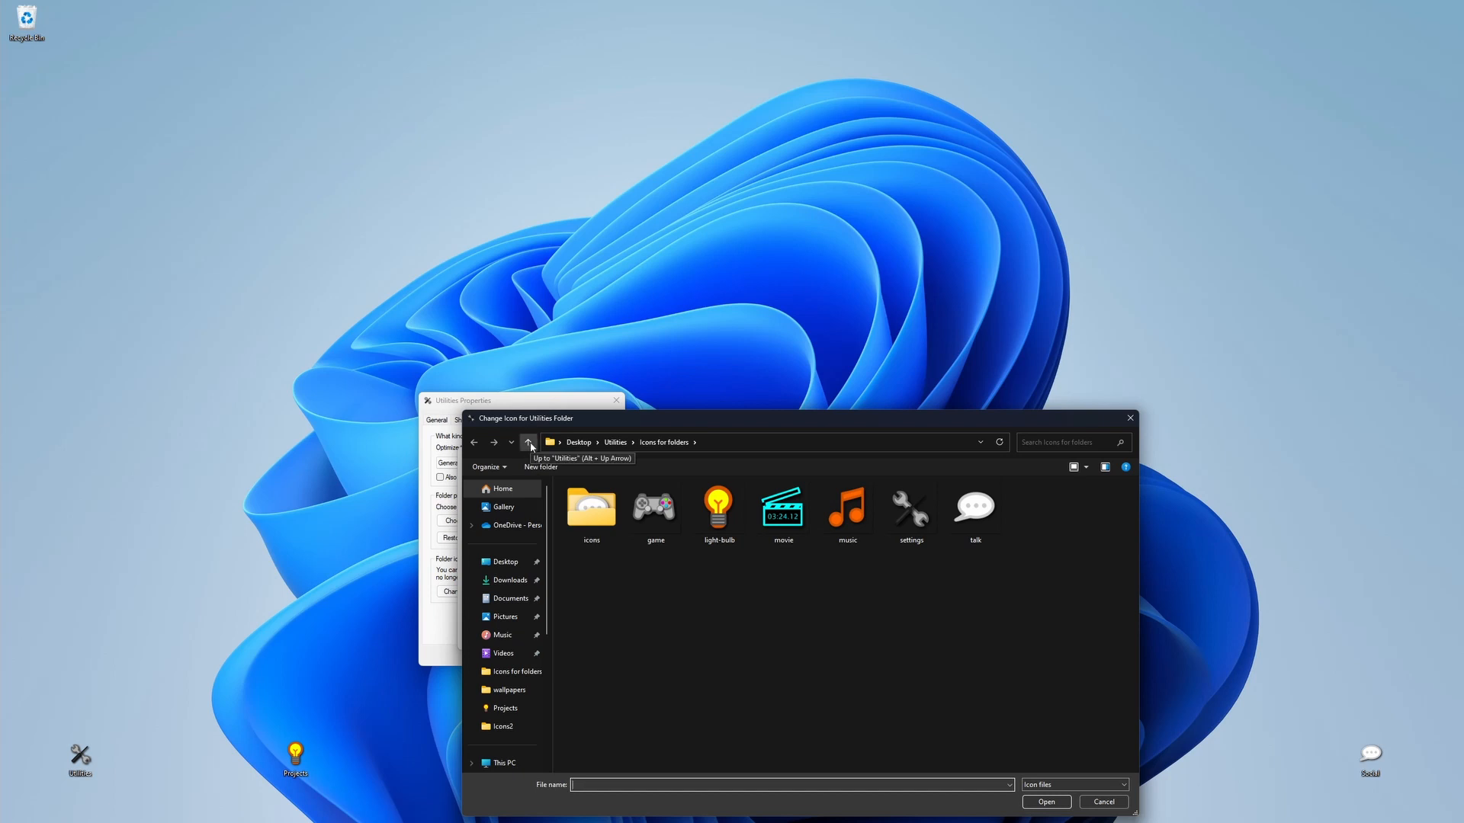
left_click(529, 442)
left_click_drag(729, 418, 729, 337)
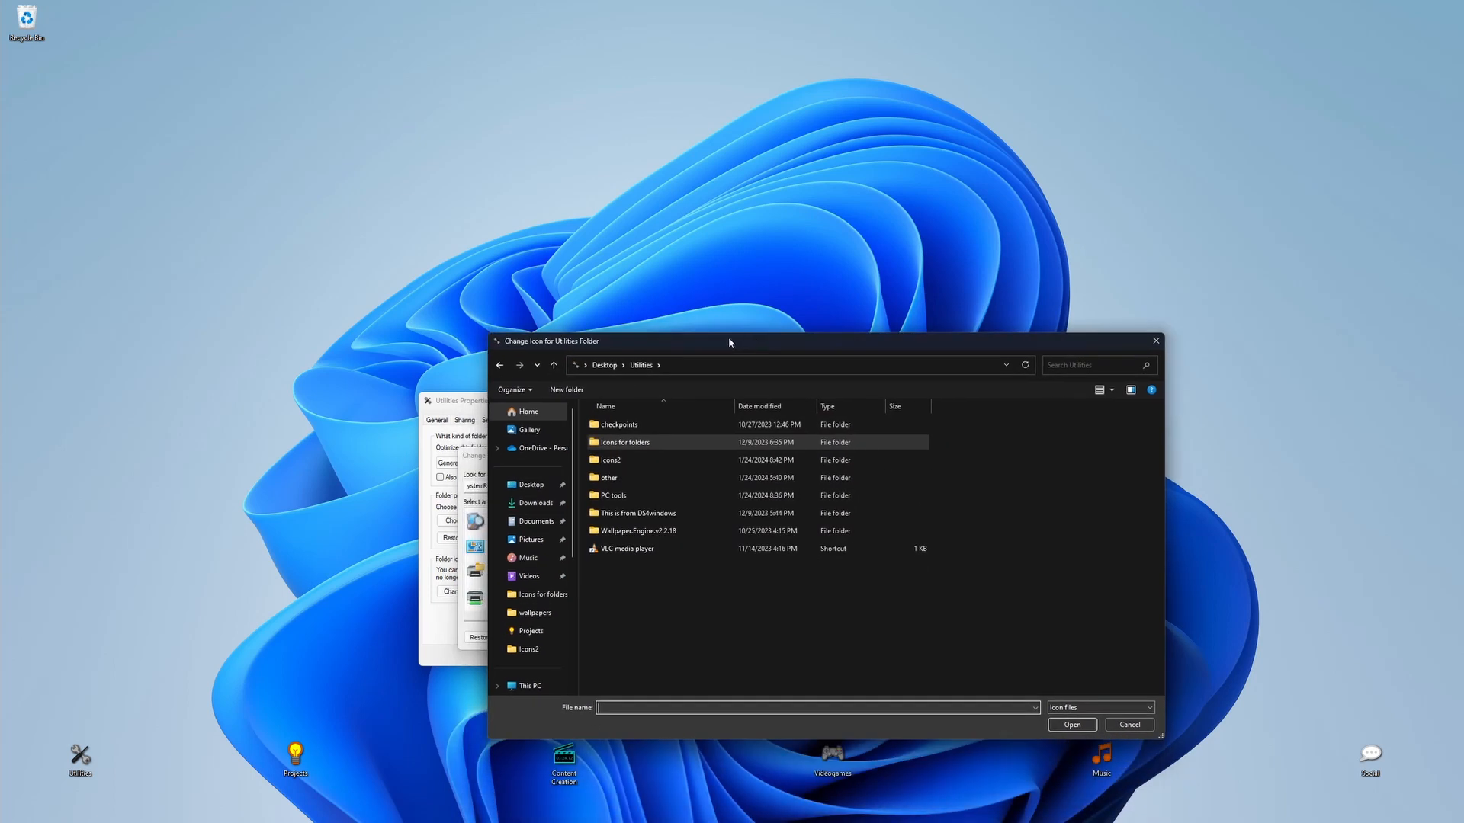
double_click(627, 461)
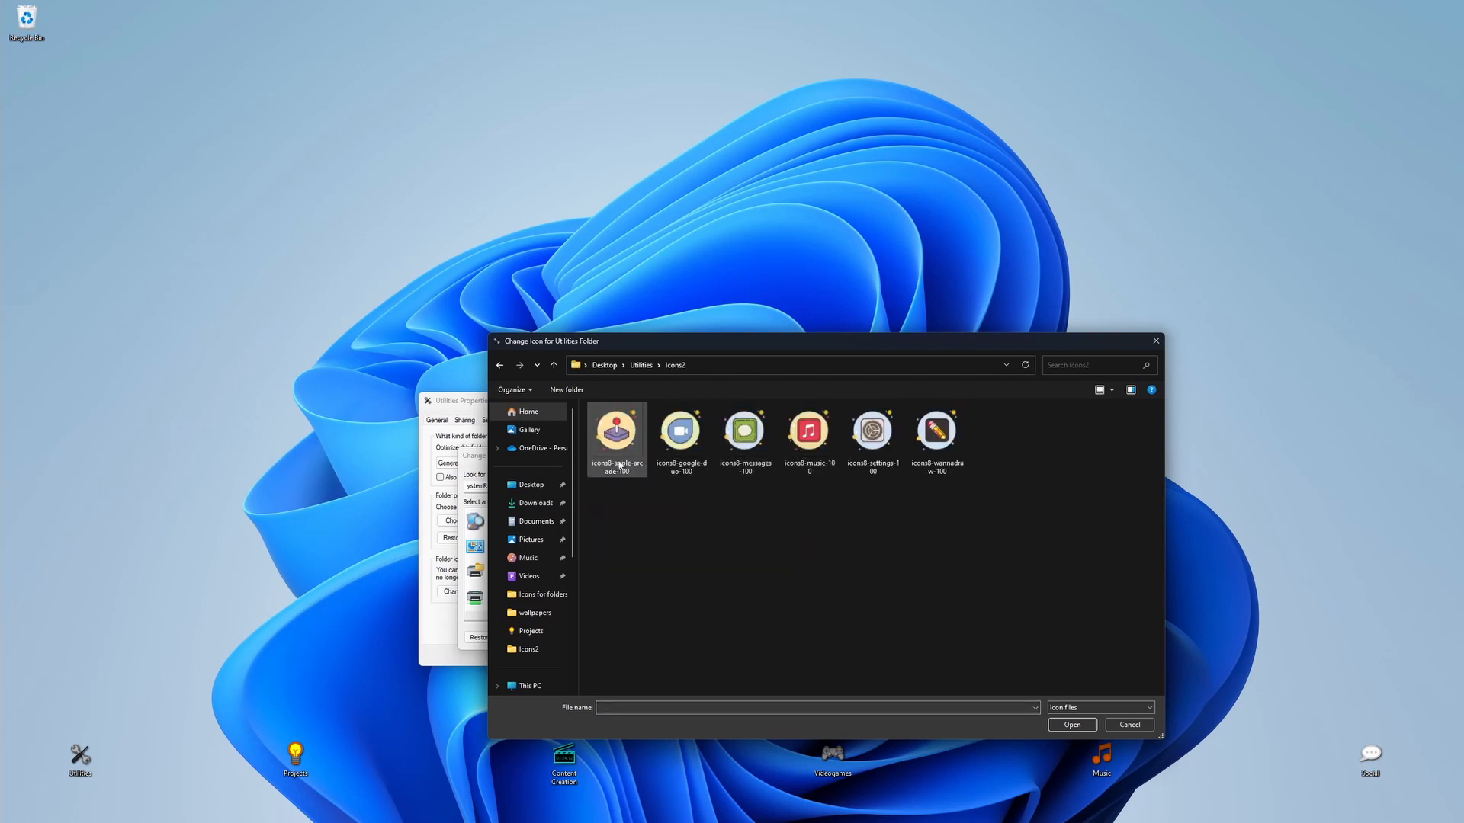
left_click(876, 443)
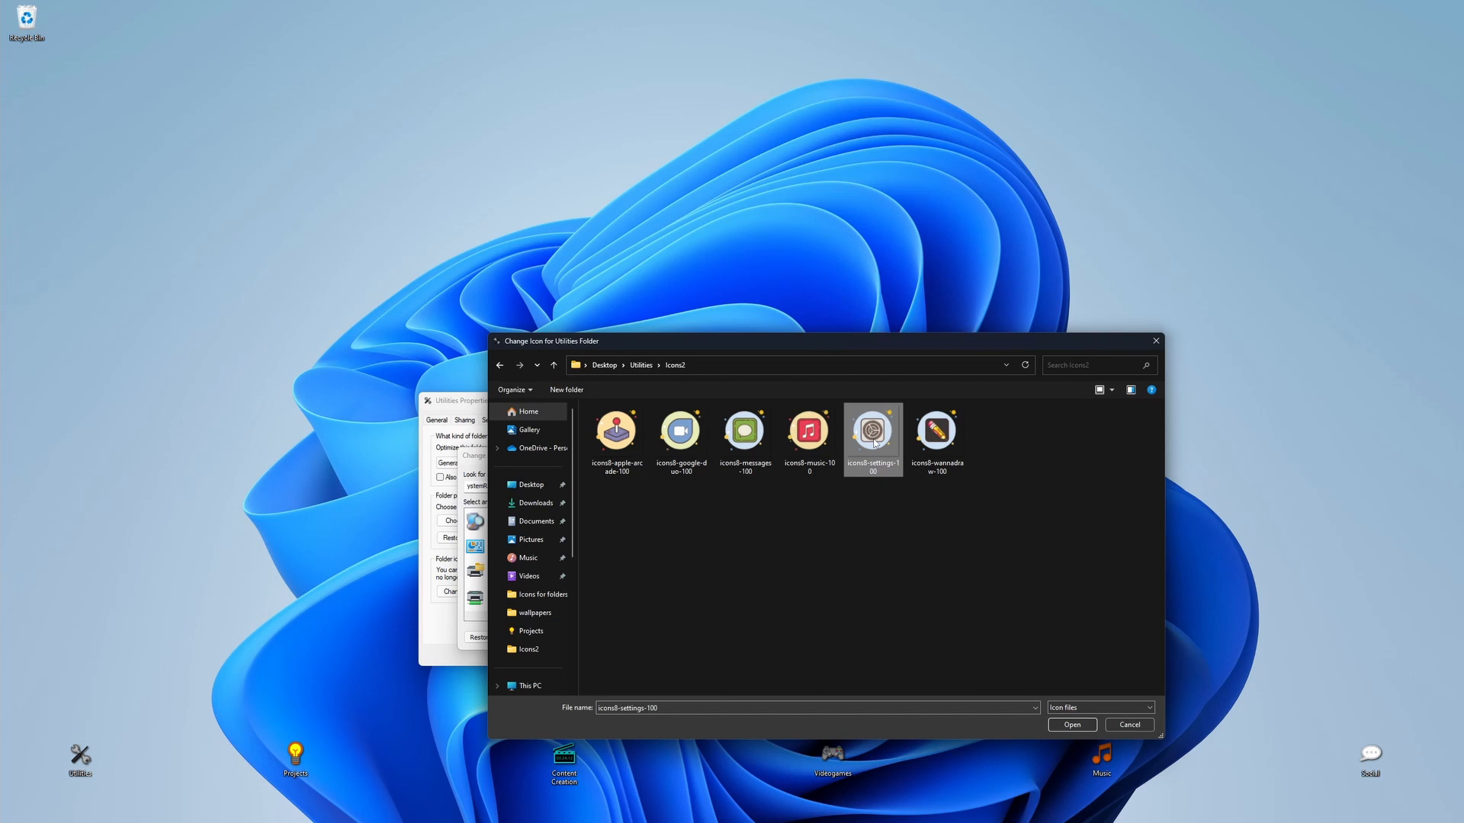
left_click(1071, 724)
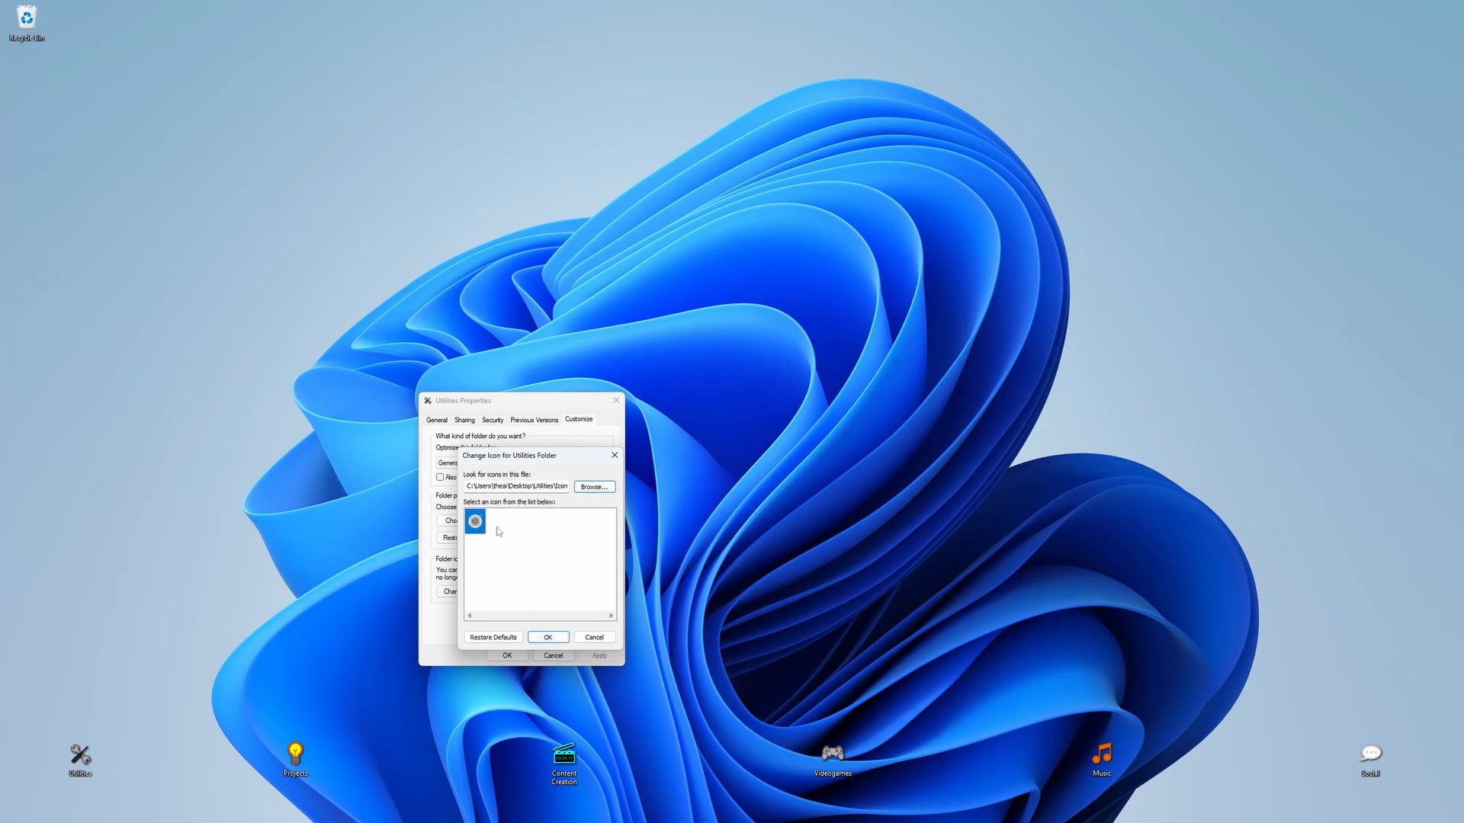
Step: Accept the icons8-settings-100 icon, apply it to the Utilities folder, and close the folder's properties
left_click(550, 637)
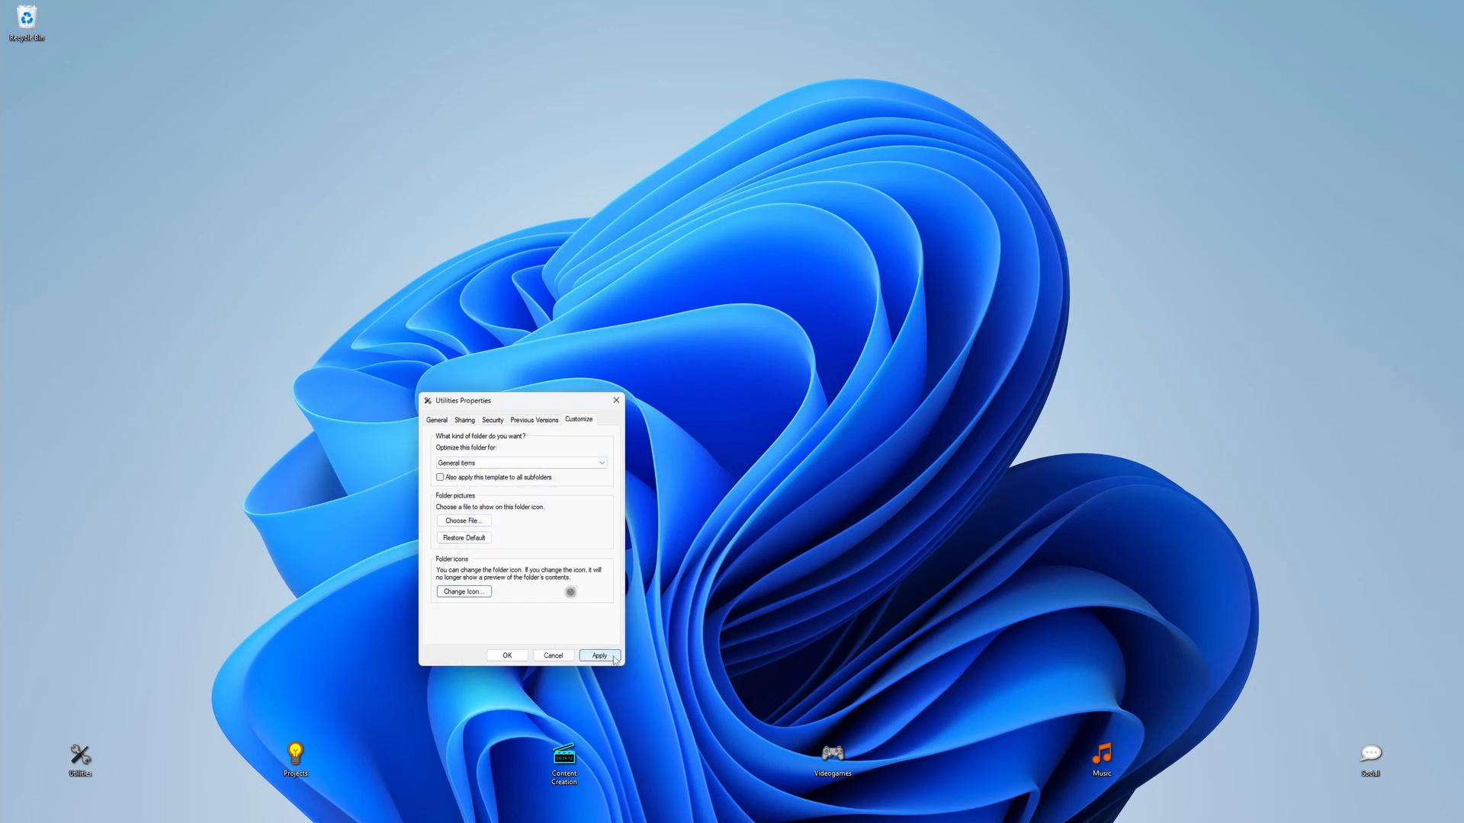
left_click(613, 656)
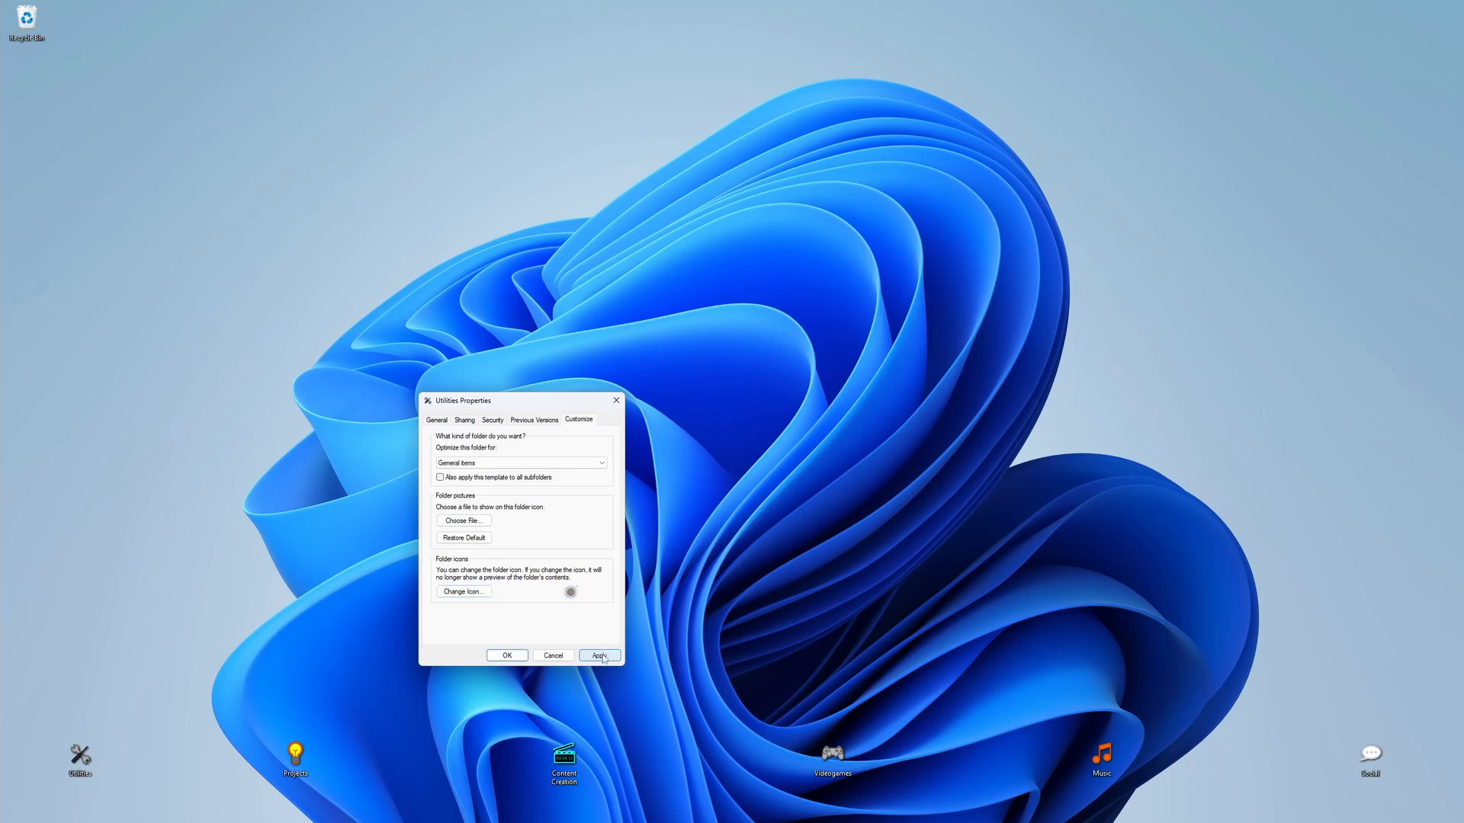
left_click(104, 744)
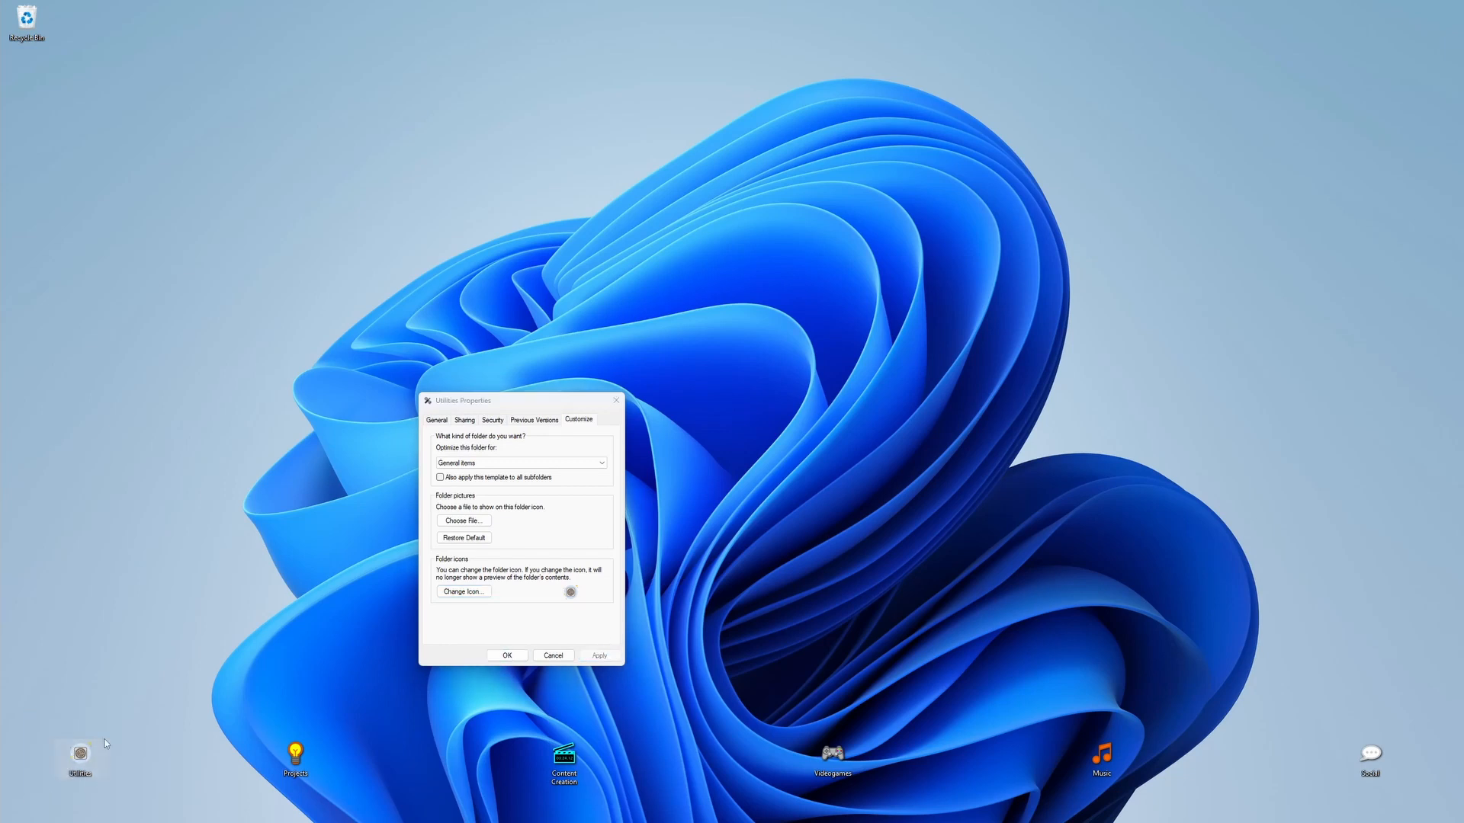
left_click(508, 657)
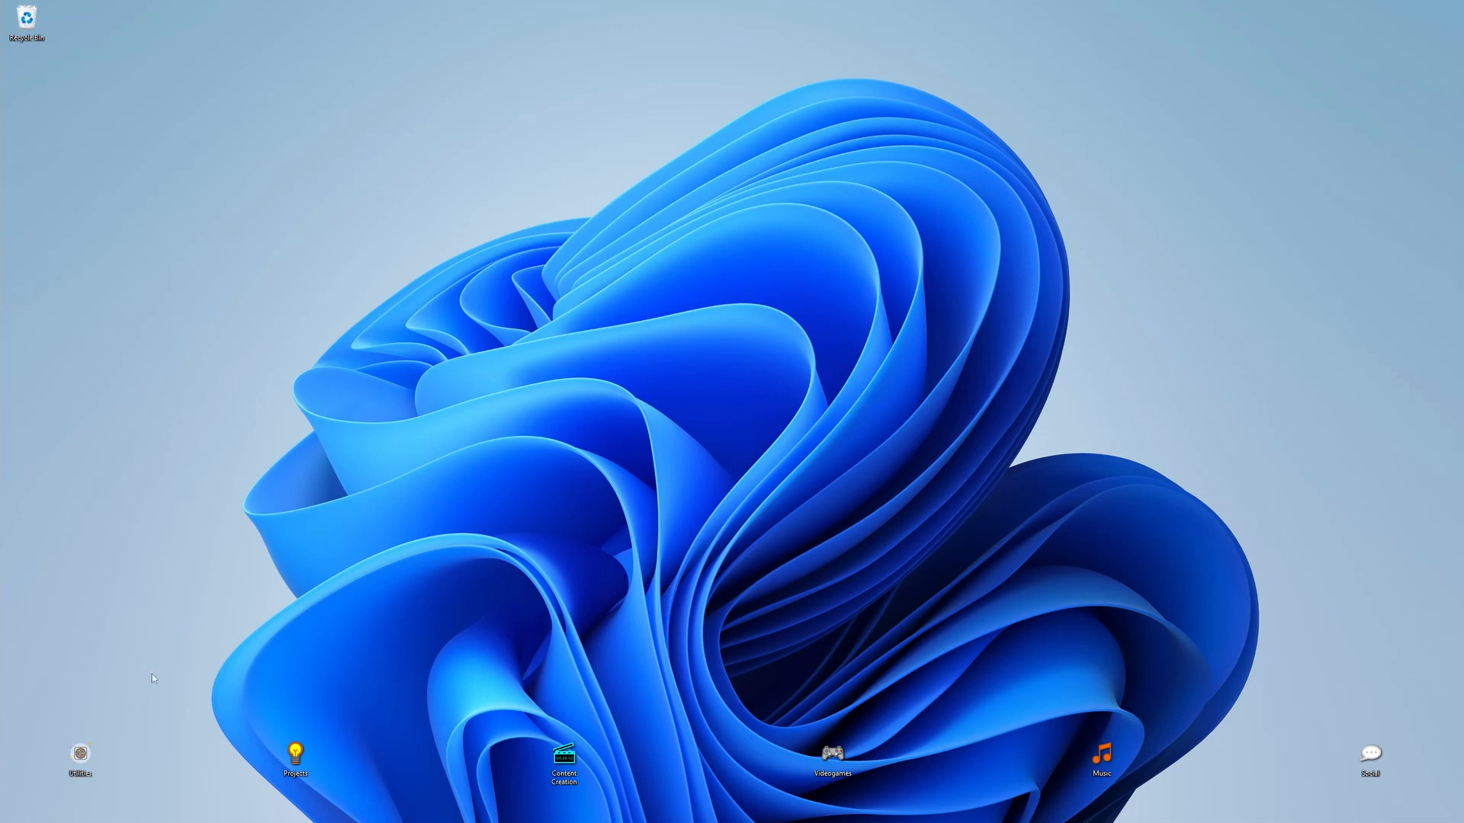
Step: Reopen the Utilities folder's properties and browse for a different folder icon file
right_click(81, 759)
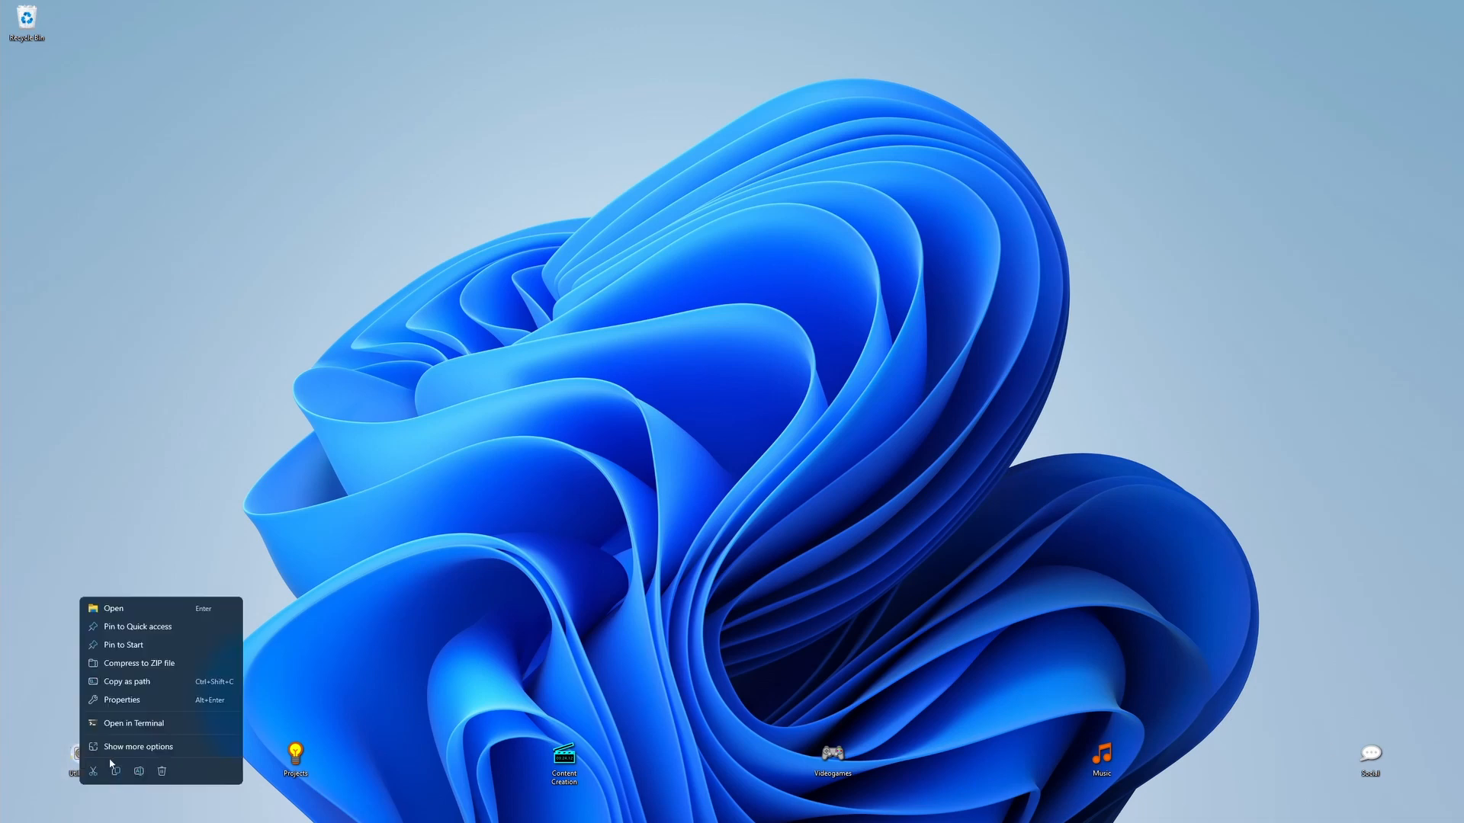
left_click(144, 699)
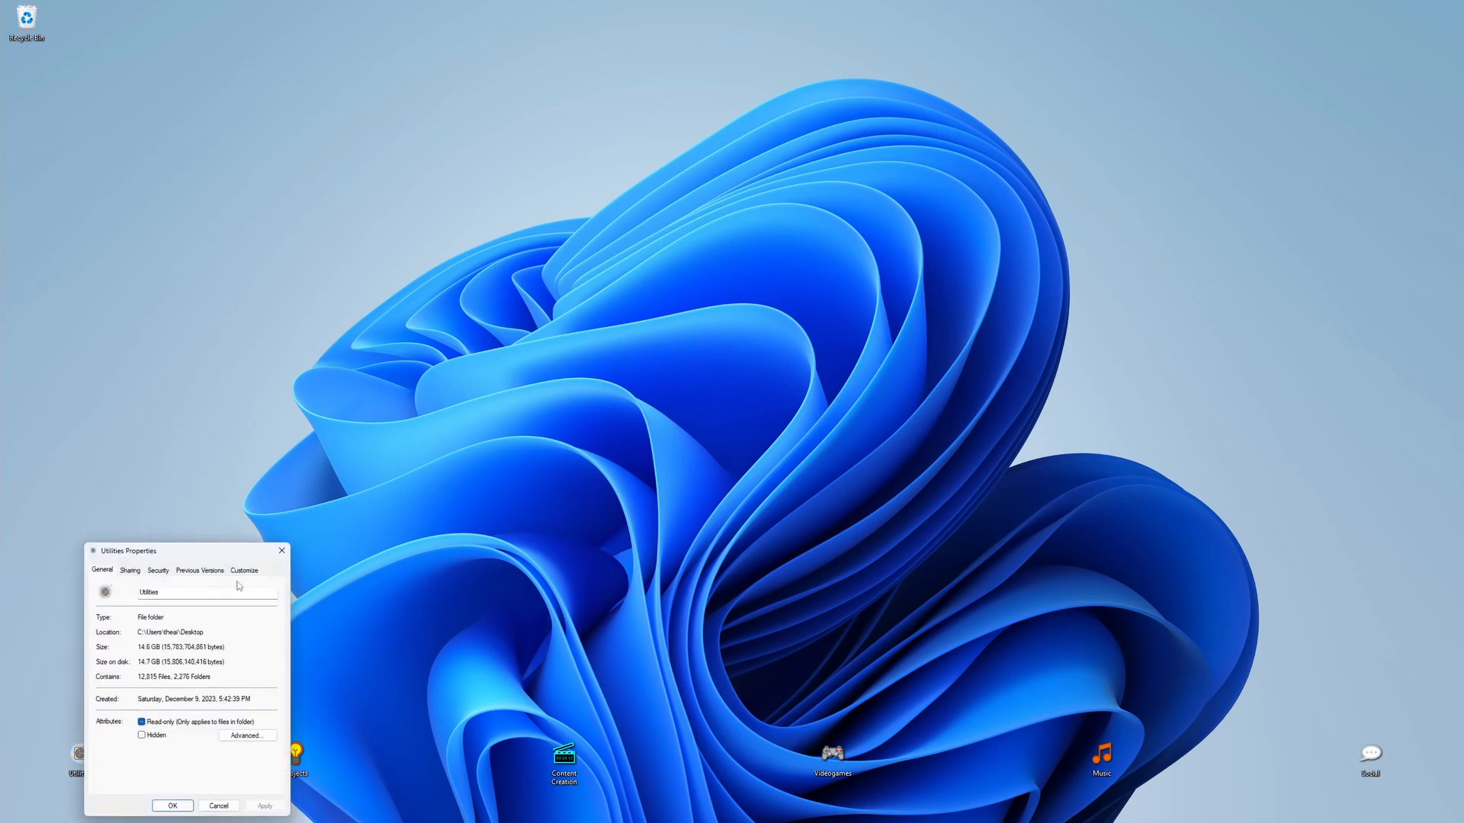
left_click(245, 736)
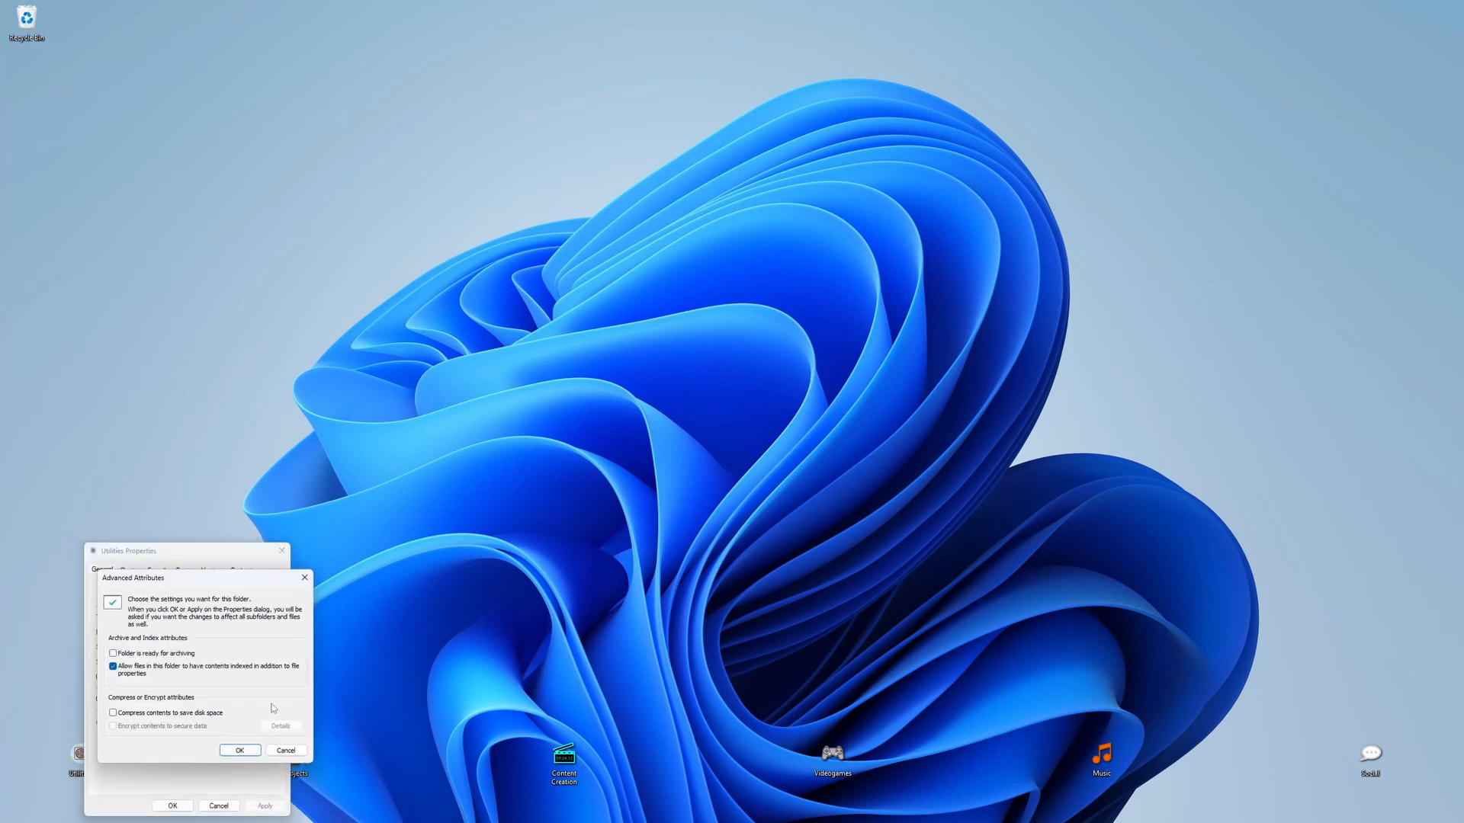
left_click(304, 577)
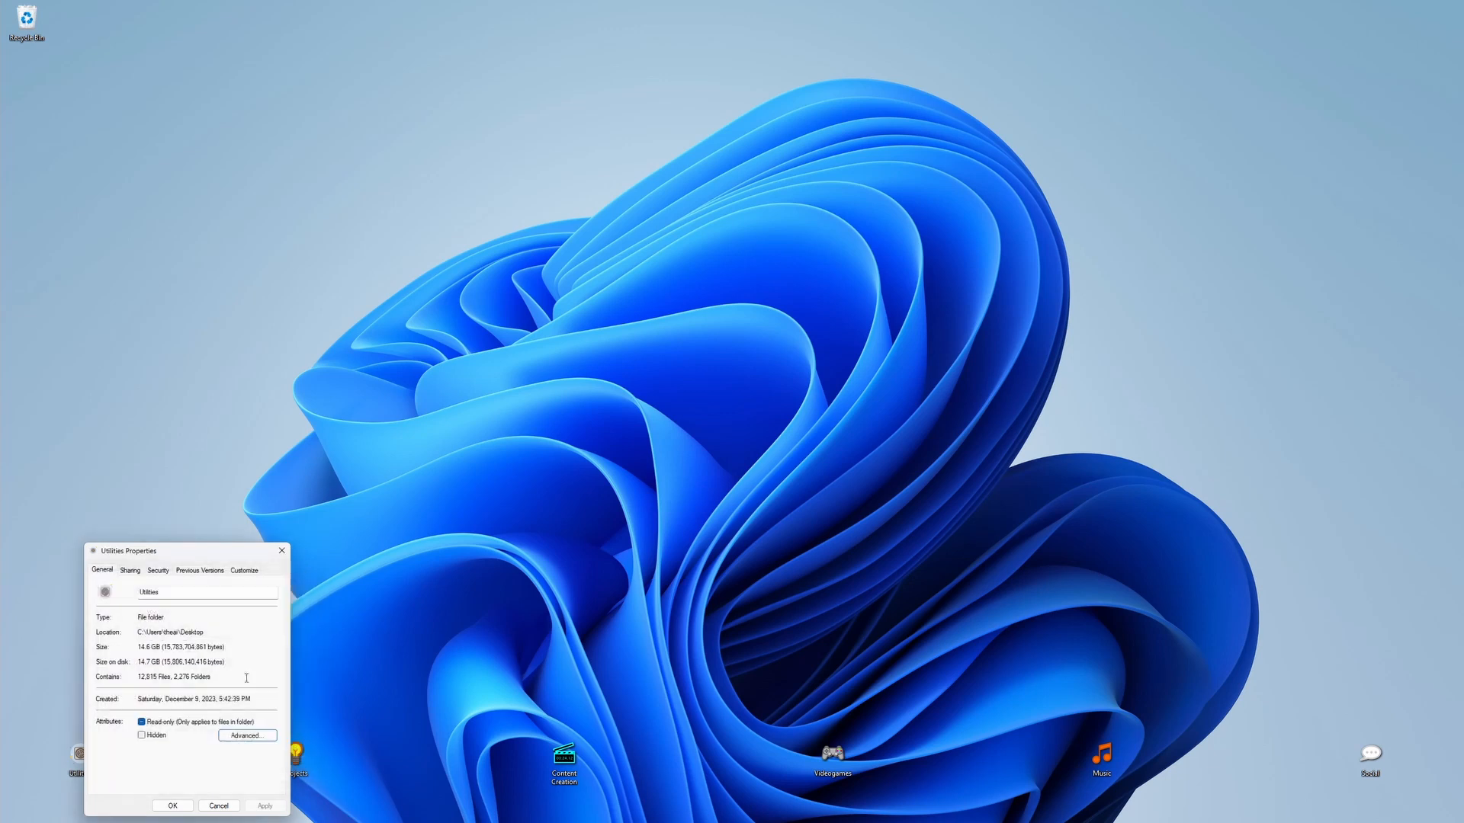
left_click(243, 570)
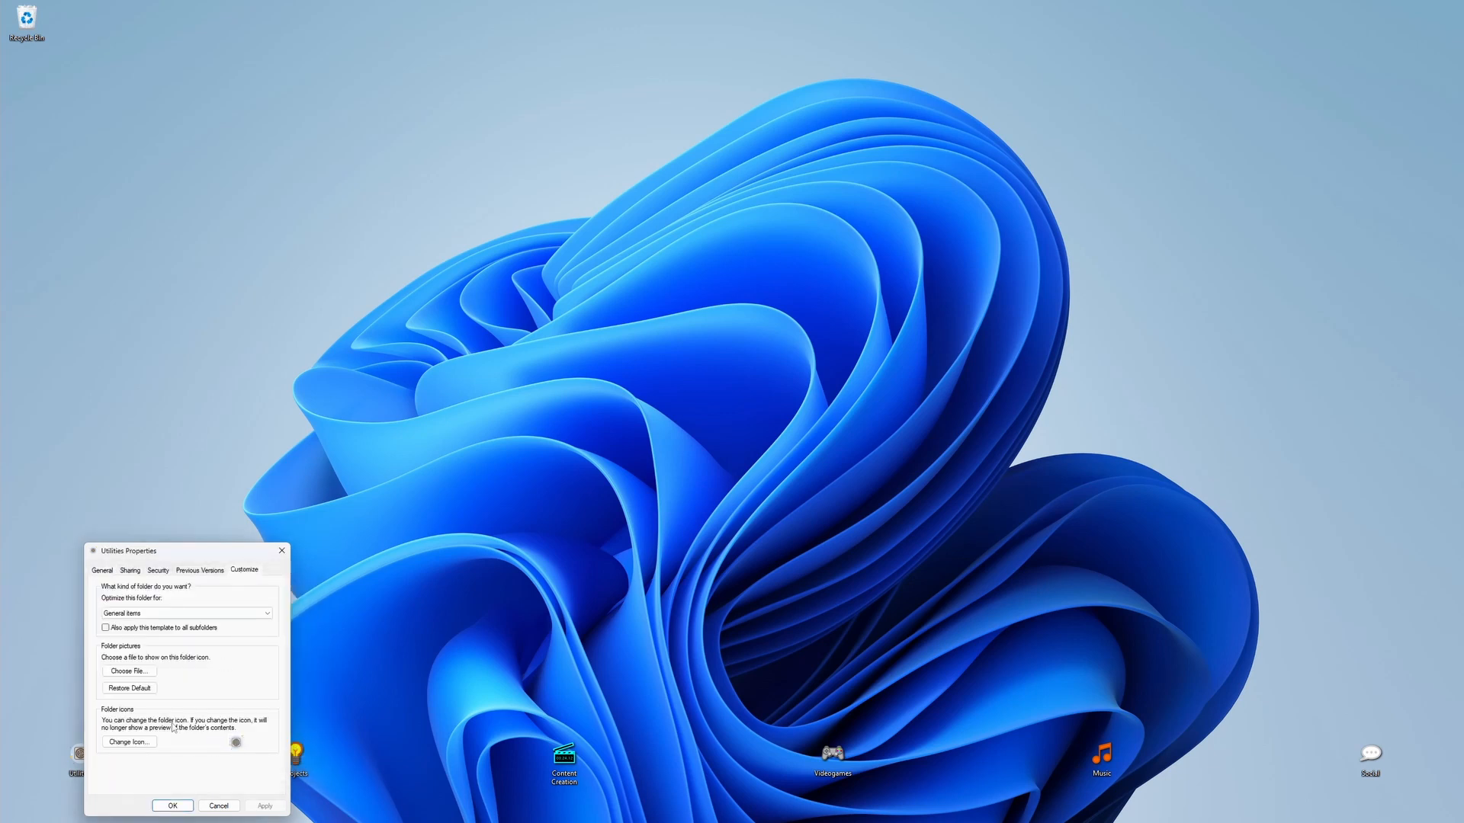
left_click(119, 742)
left_click(258, 638)
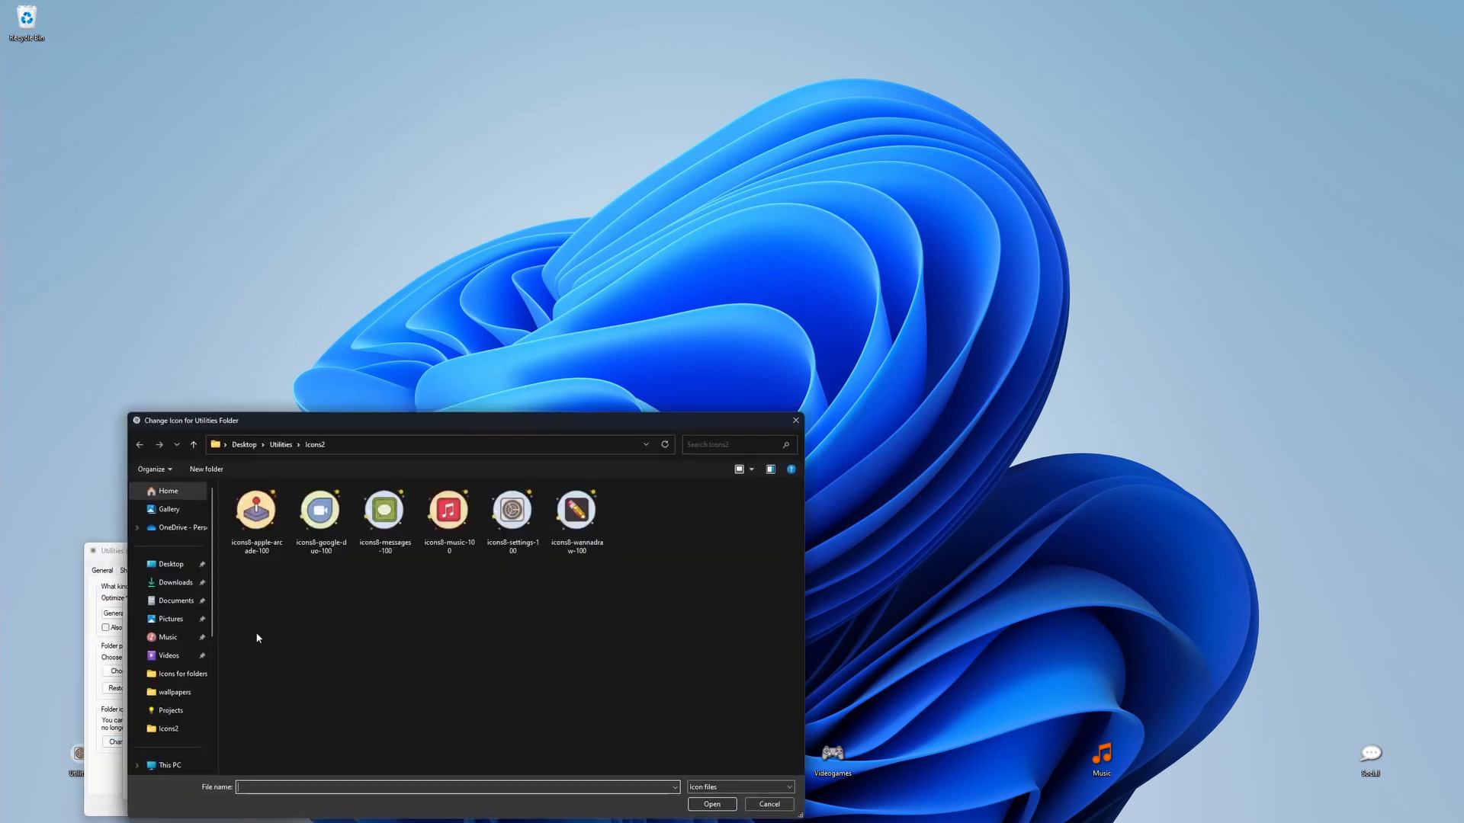
Step: Choose the settings icon from the "Icons for folders" folder inside Utilities as the Utilities folder's icon
left_click(193, 444)
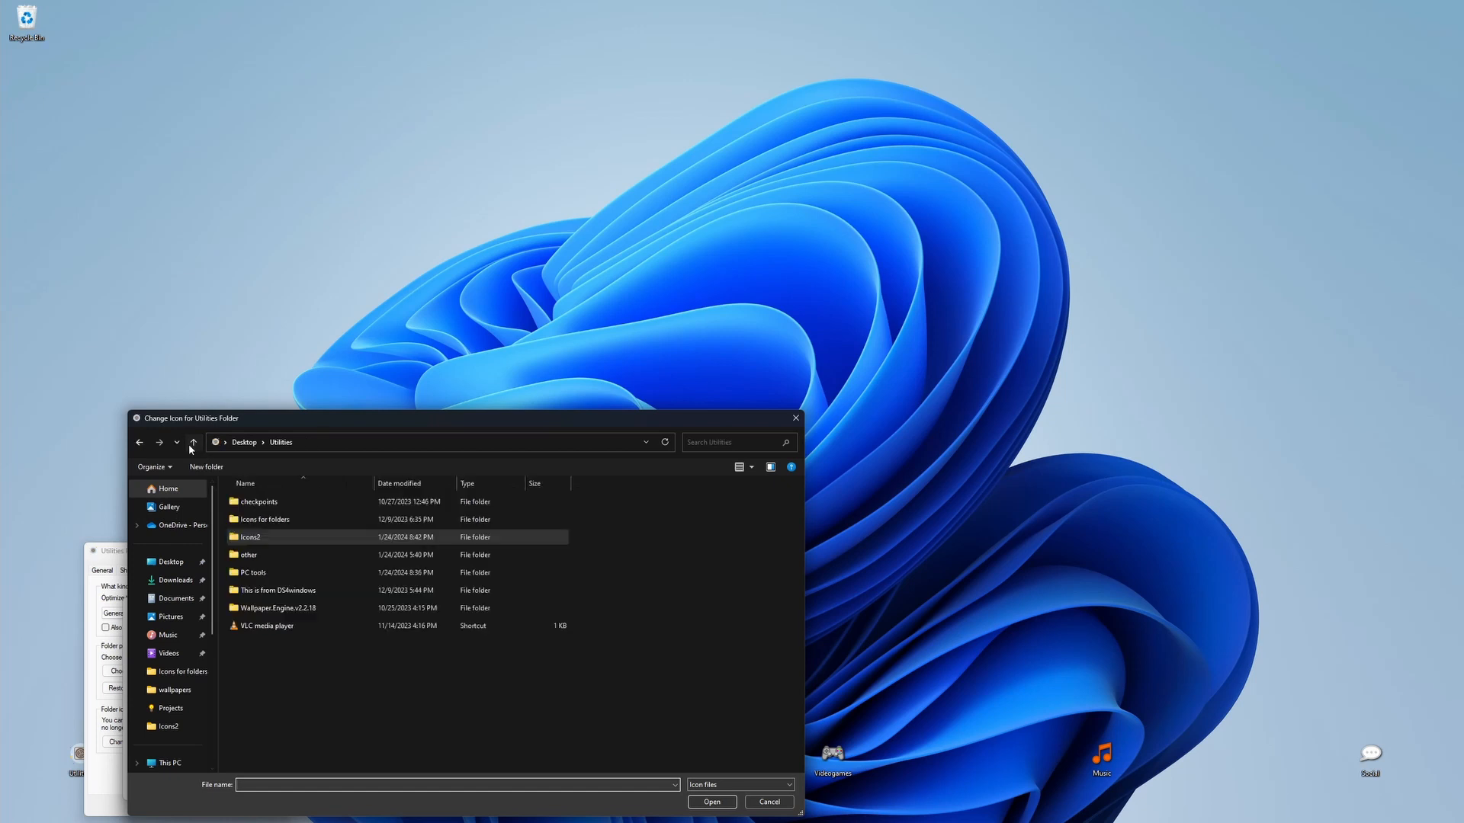
double_click(265, 522)
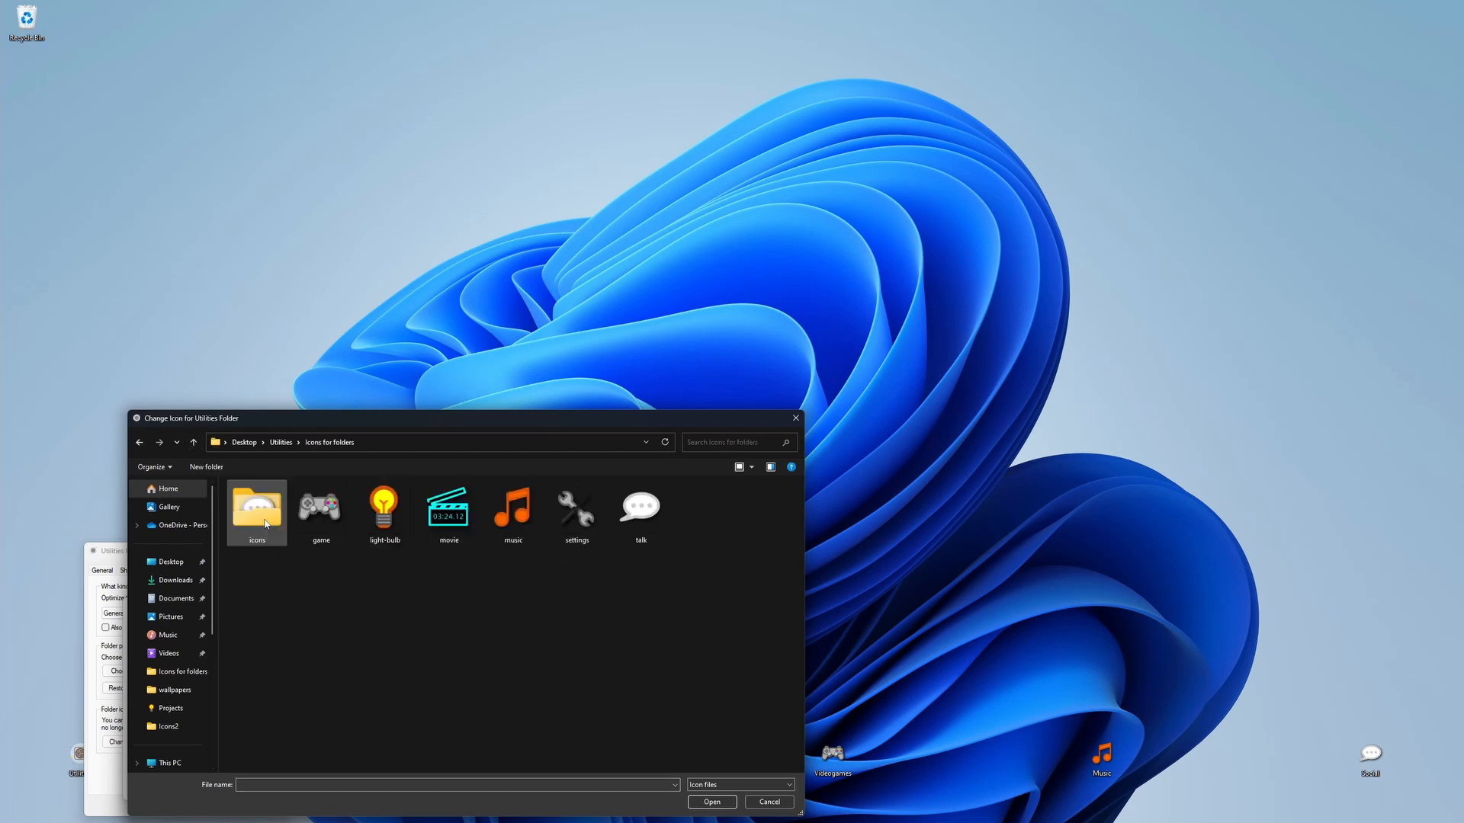
left_click(589, 535)
left_click(713, 802)
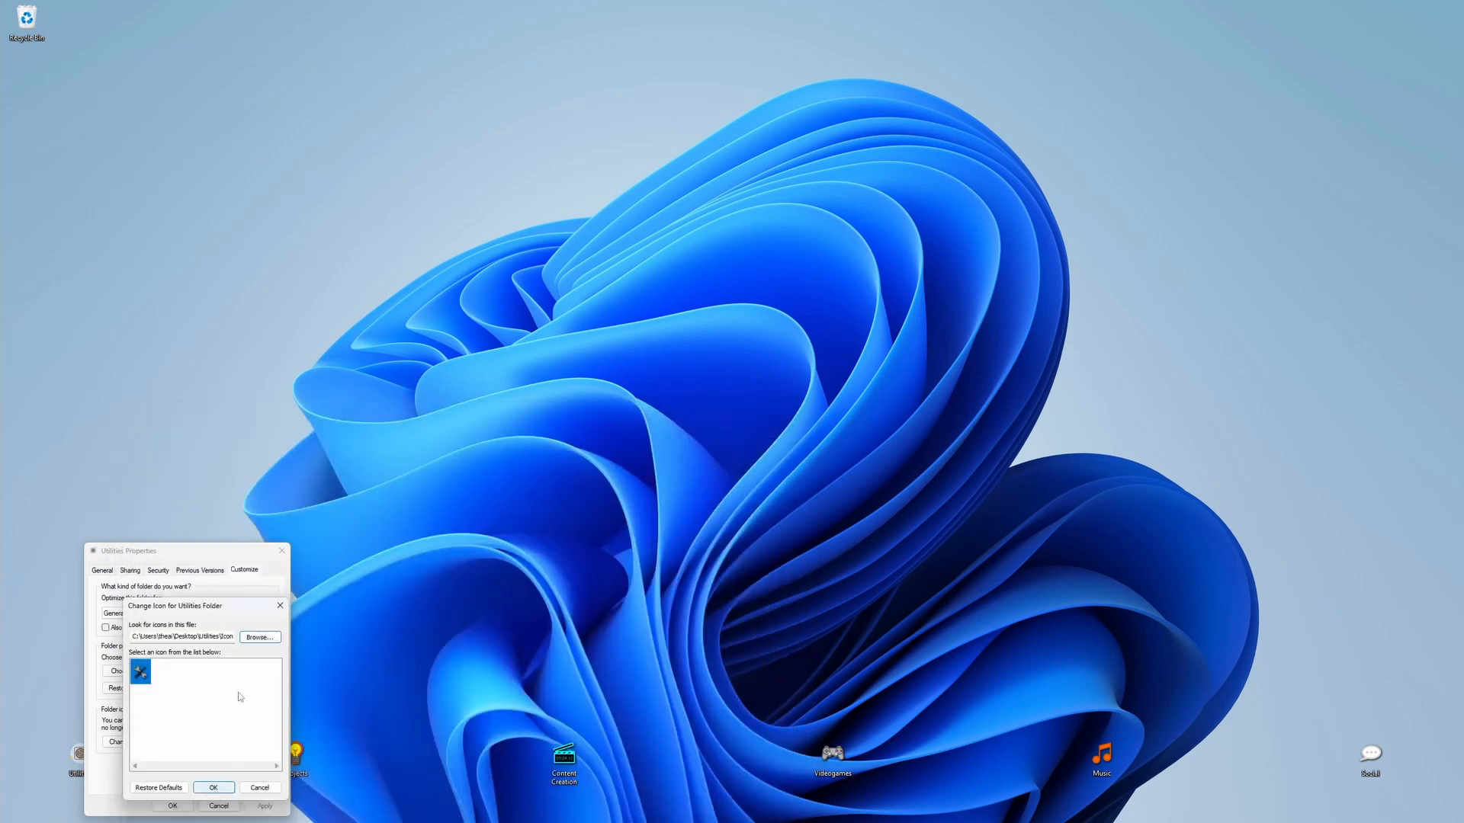
left_click_drag(234, 607, 501, 510)
left_click(480, 690)
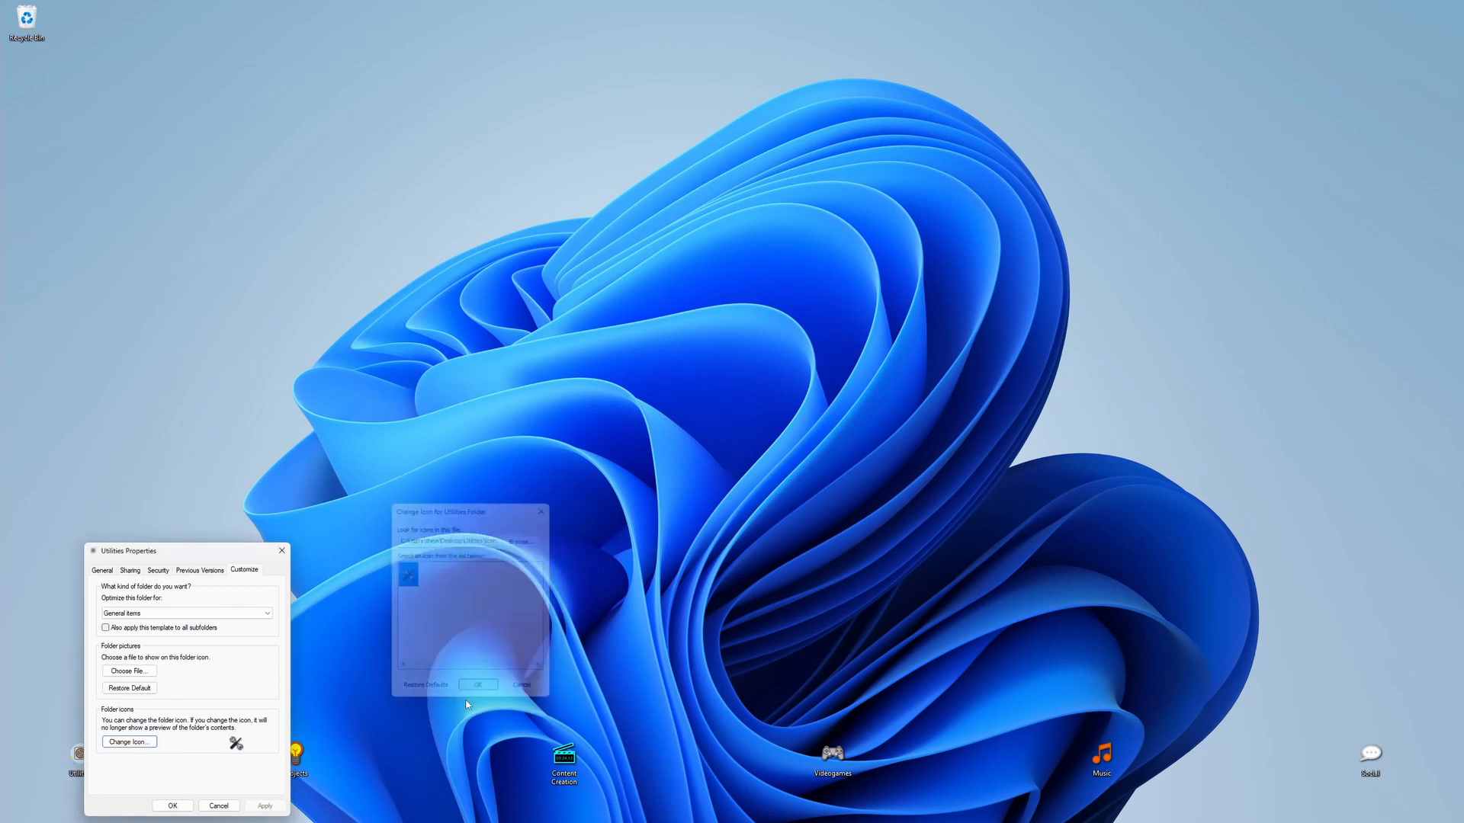
Step: Apply the wrench-and-screwdriver icon to the Utilities folder and close its properties
left_click_drag(165, 553, 574, 310)
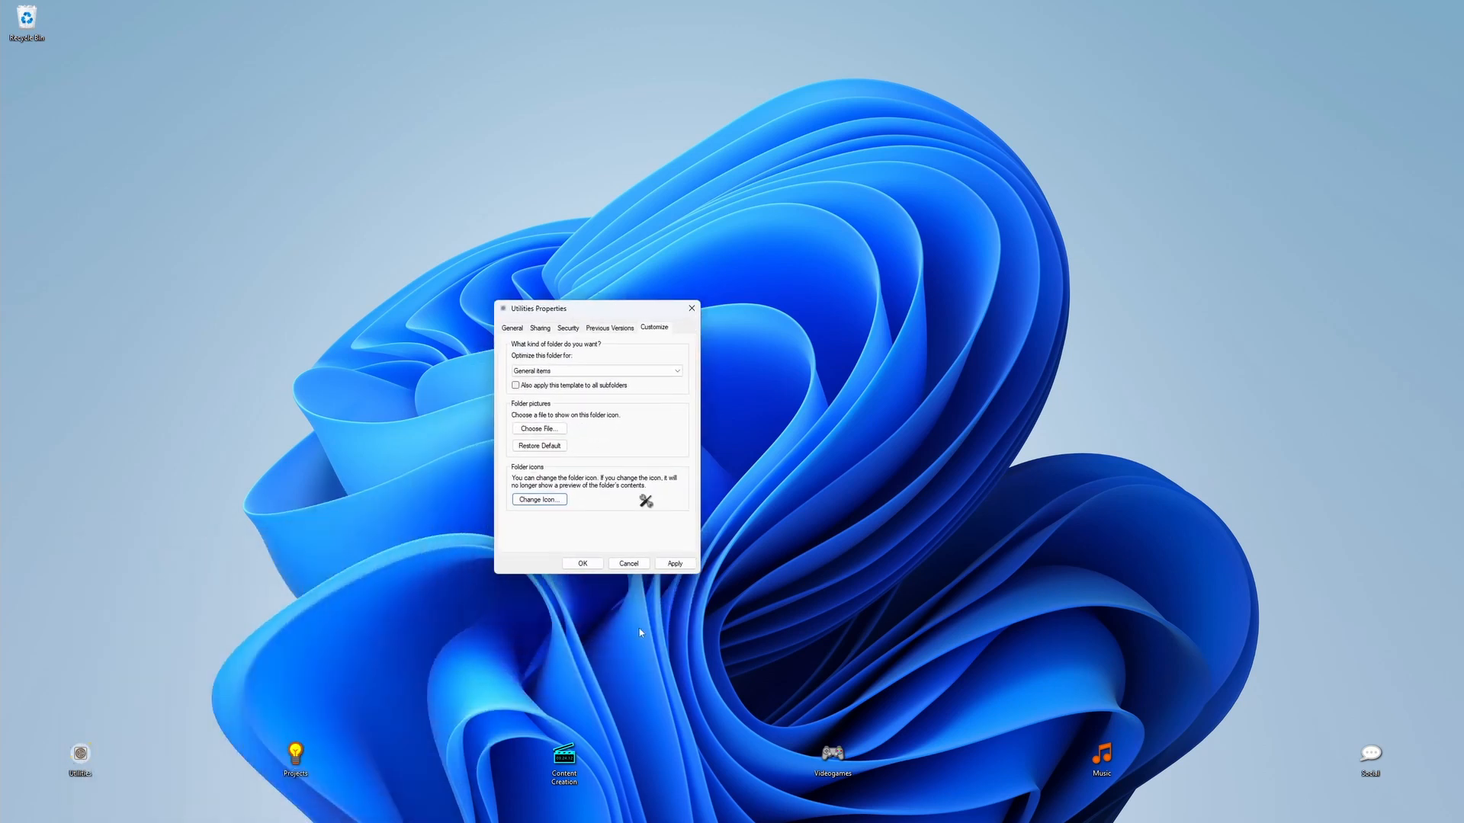
left_click(675, 564)
left_click_drag(130, 709, 32, 808)
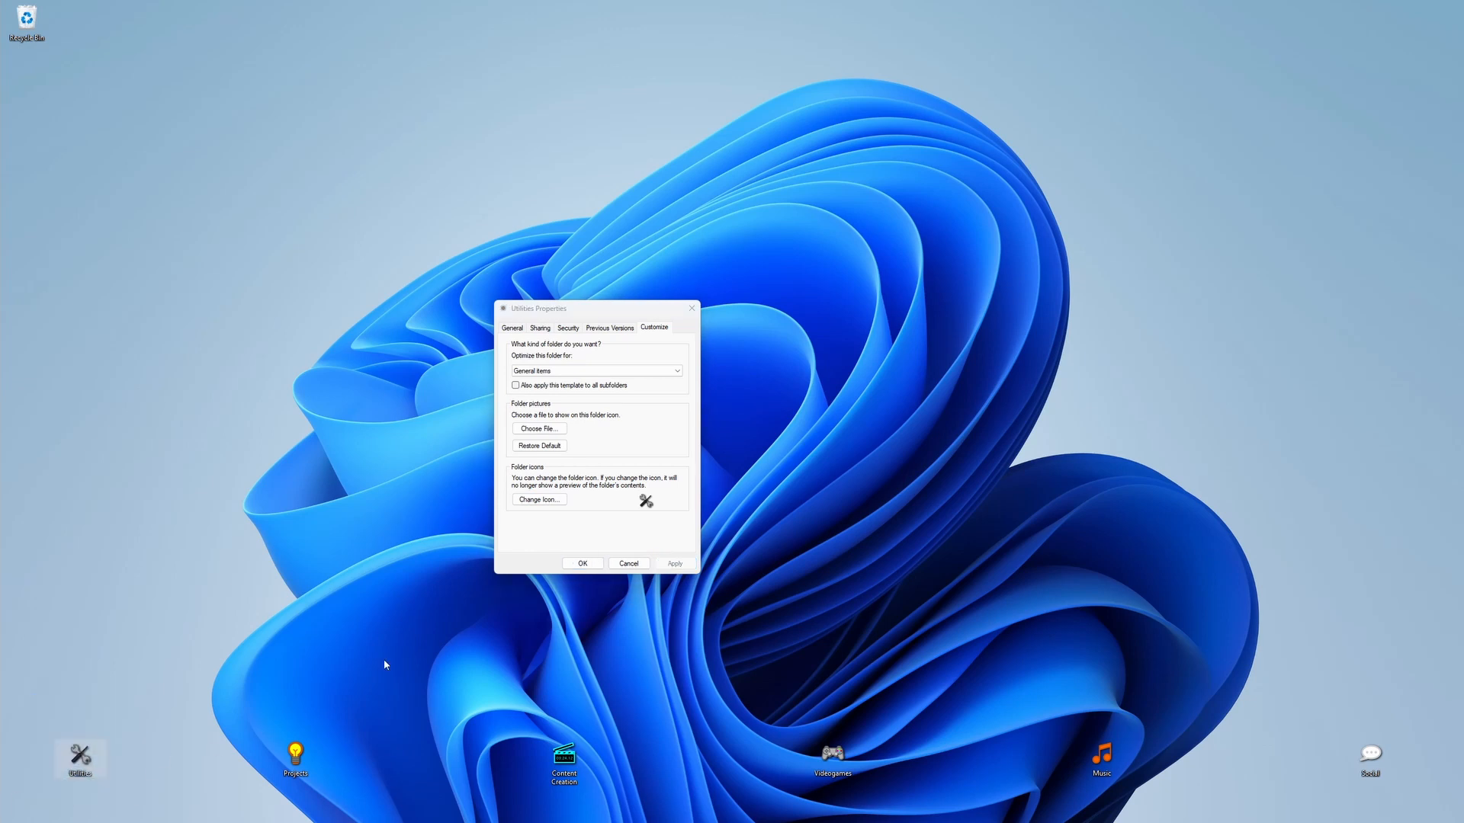
left_click(615, 538)
left_click(582, 567)
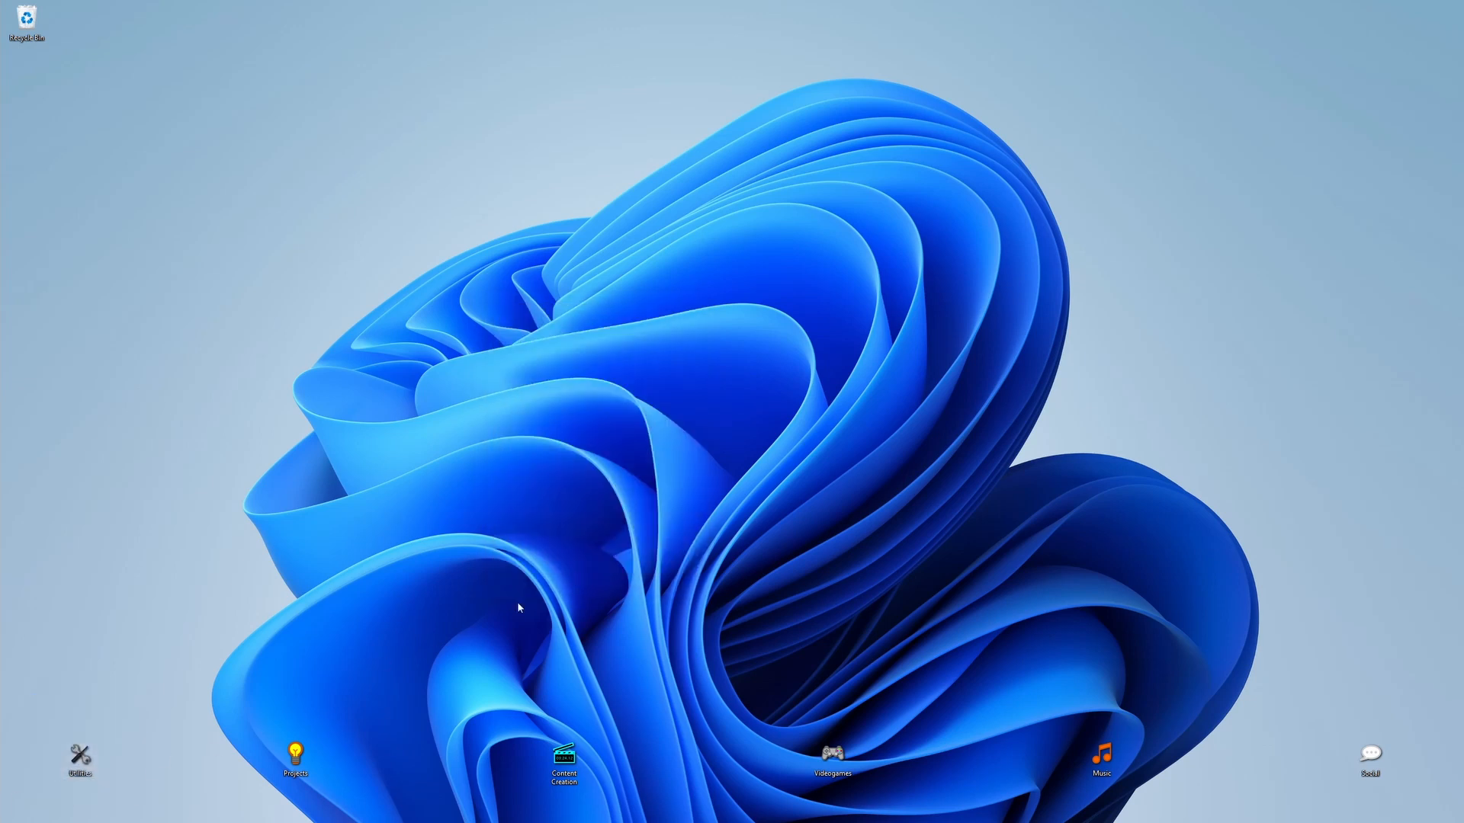